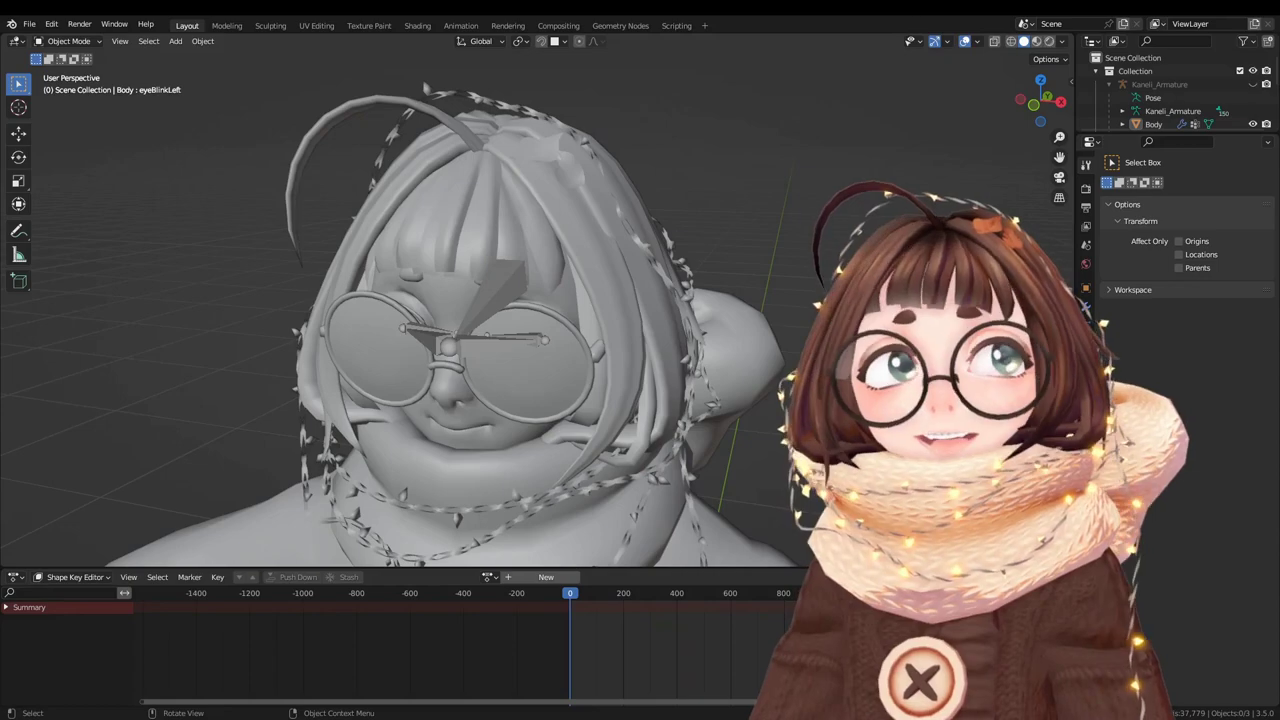
Switch the glasses armature to Pose Mode.
middle_drag(406, 245, 261, 245)
middle_drag(588, 338, 690, 345)
shift+middle_drag(690, 345, 530, 262)
key(ctrl+Tab)
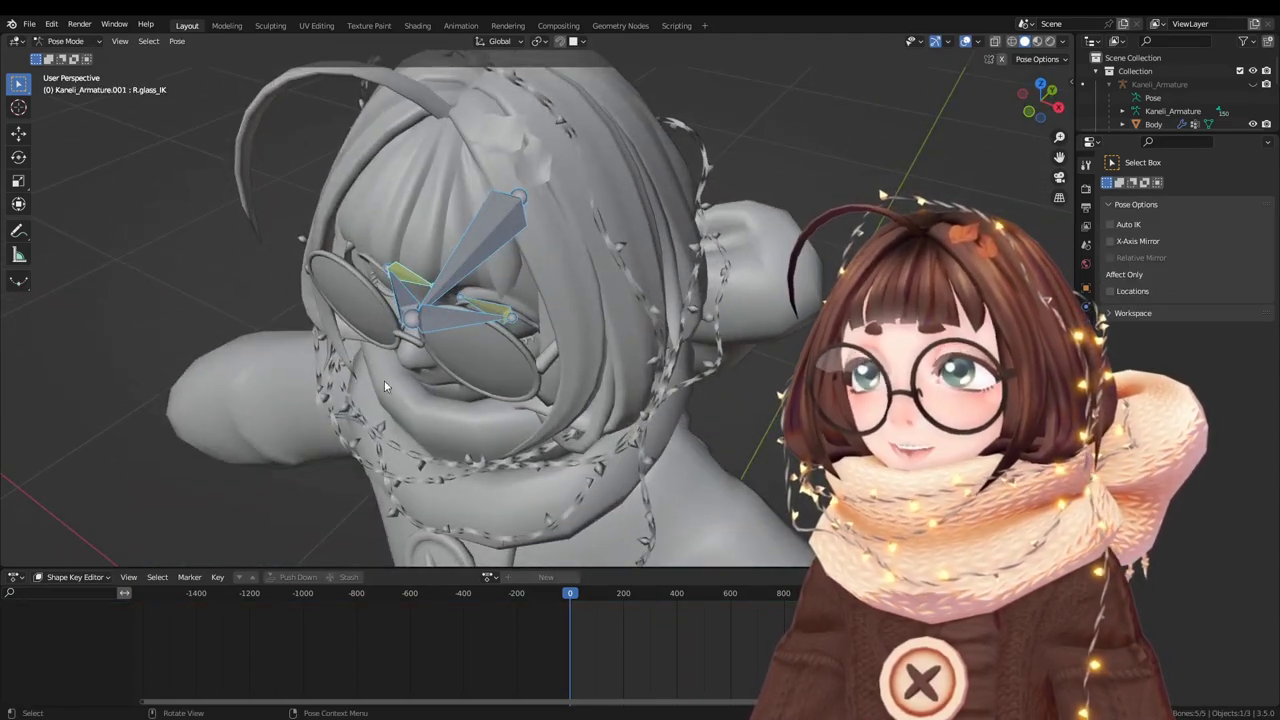
Hide the lens bones and their IK bones, then select the main Glasses bone.
middle_drag(384, 380, 575, 422)
drag(432, 380, 358, 461)
key(h)
click(510, 380)
scroll(536, 391, down, 1)
middle_drag(536, 391, 424, 400)
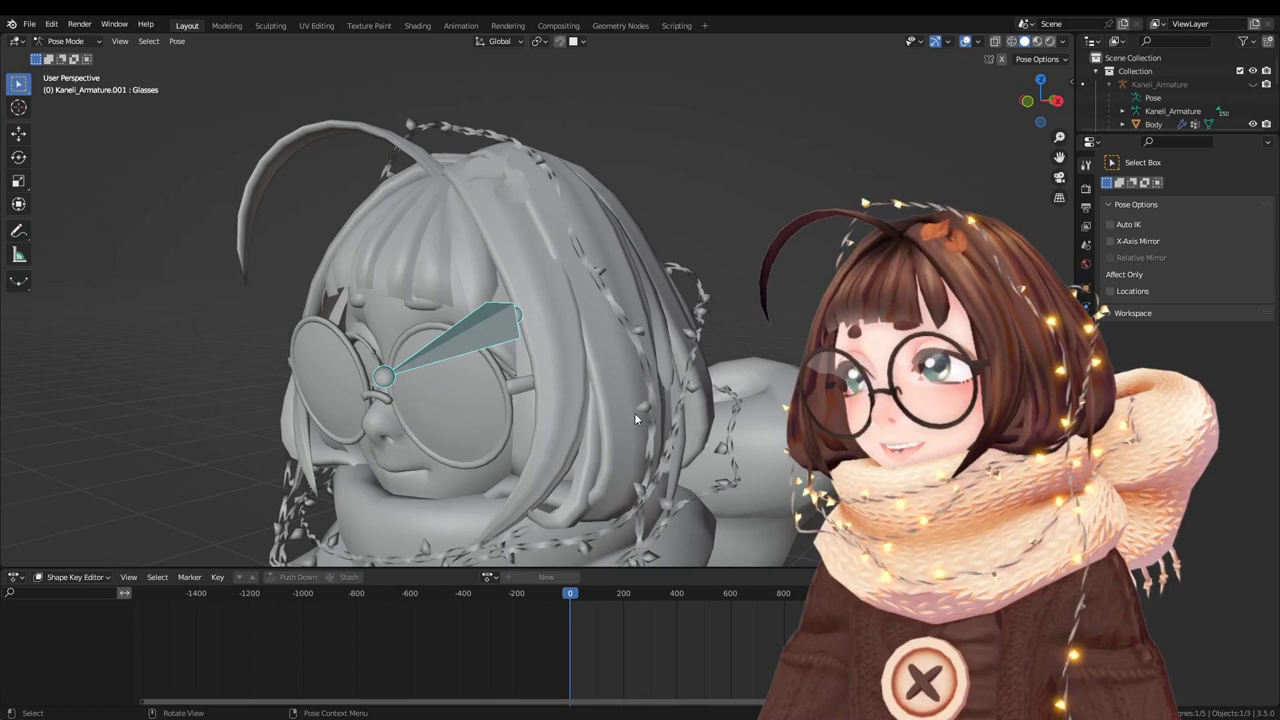
Test the pivot of the glasses by rotating the Glasses bone around the global X axis, then cancel the rotation.
key(r)
key(x)
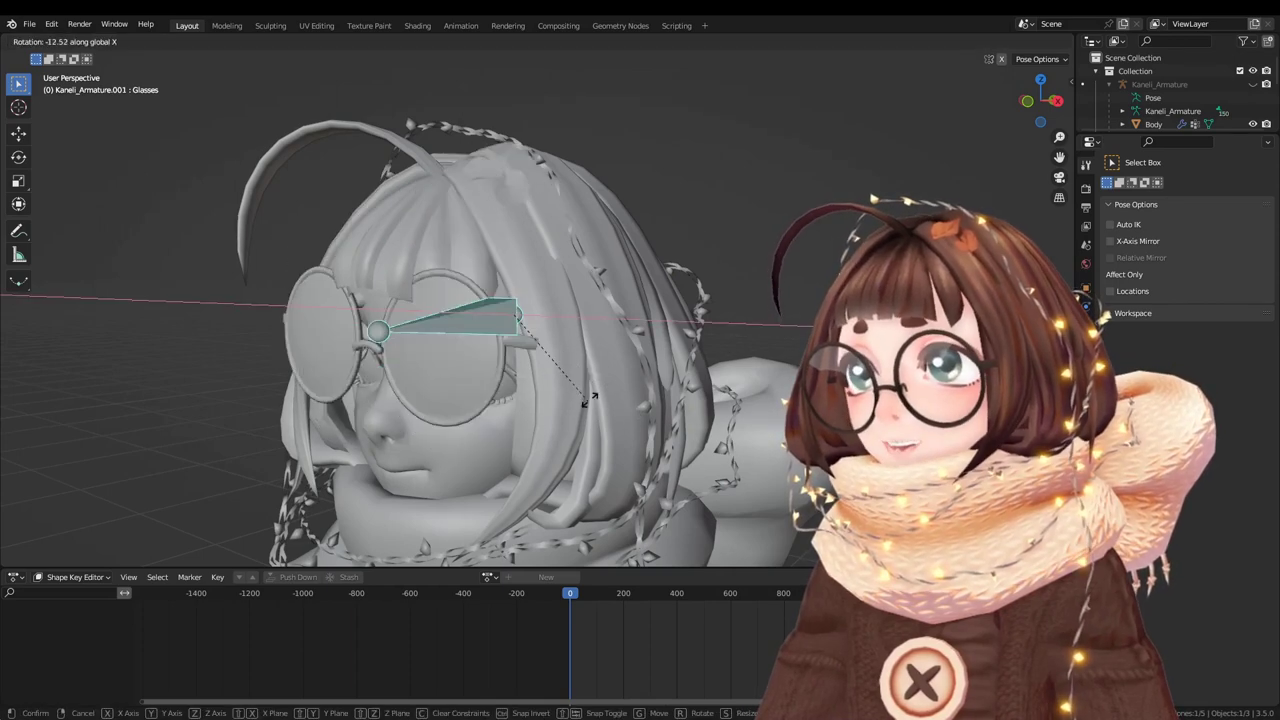
click(606, 312)
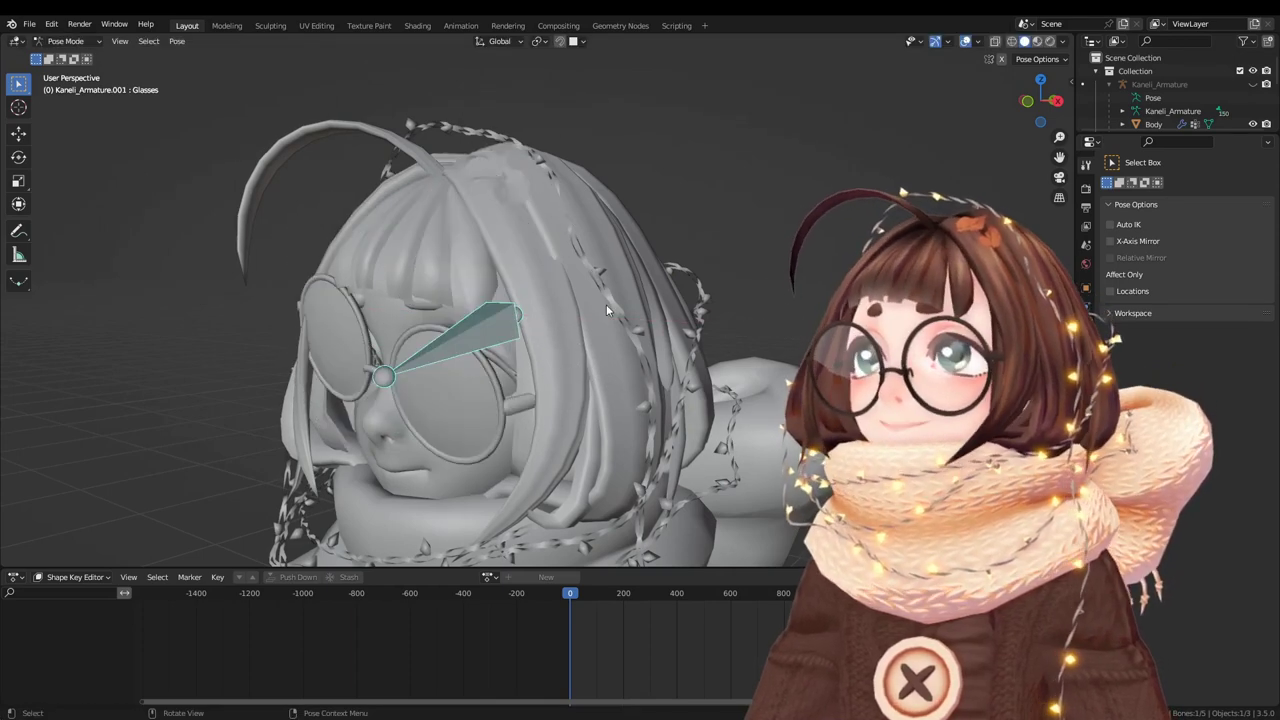
middle_drag(631, 376, 612, 373)
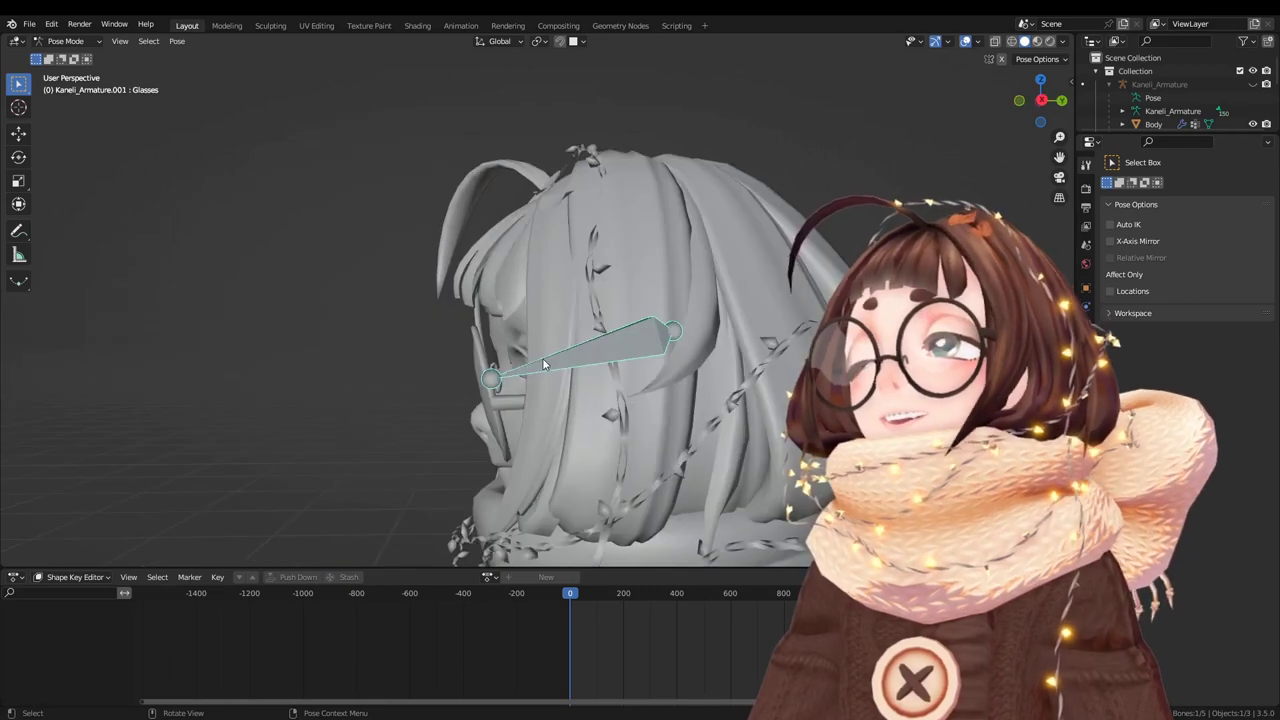
Lower the rear root joint of the Glasses bone in Edit Mode and rotate the bone in Pose Mode to test the pivot.
key(Tab)
key(KP_3)
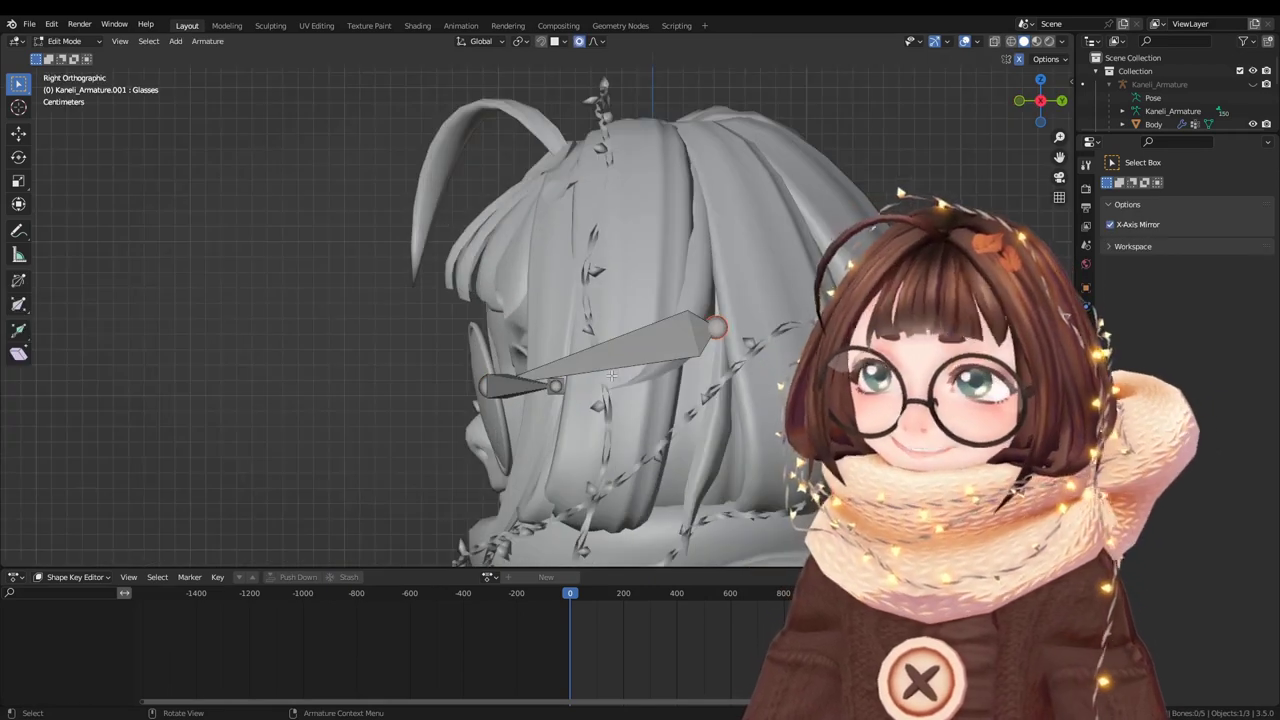
key(g)
click(767, 388)
key(Tab)
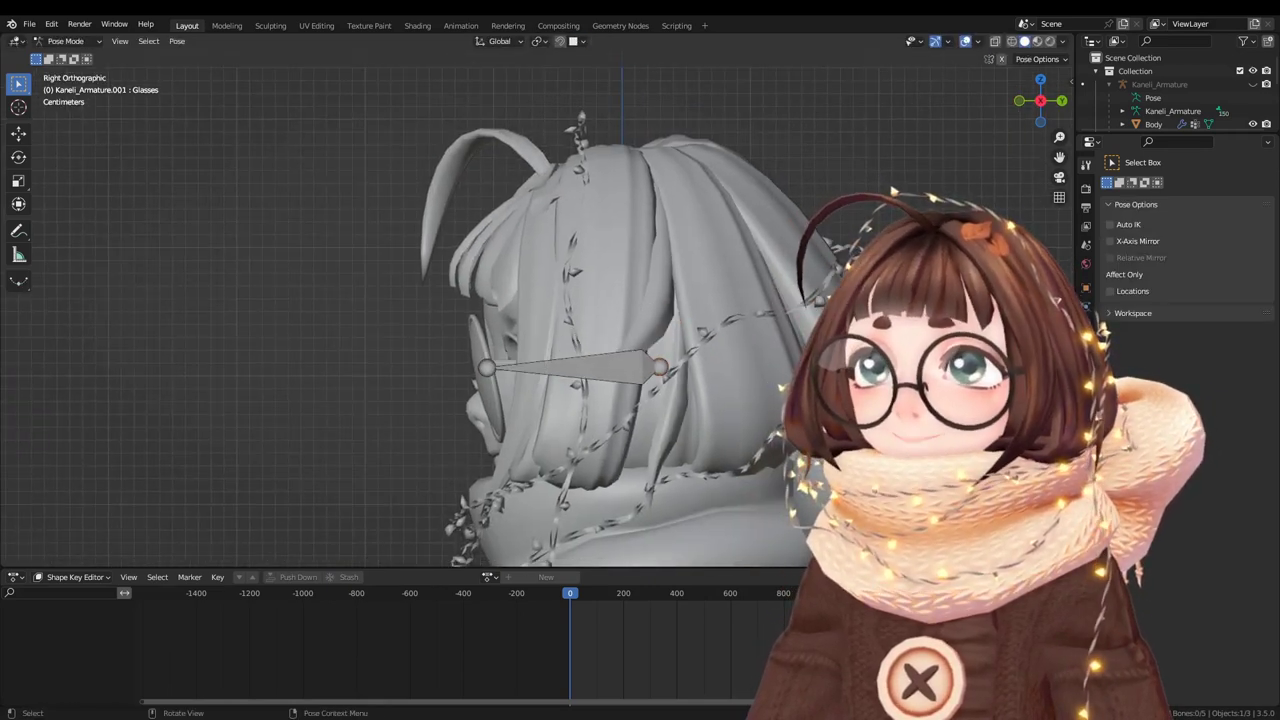
key(r)
click(788, 465)
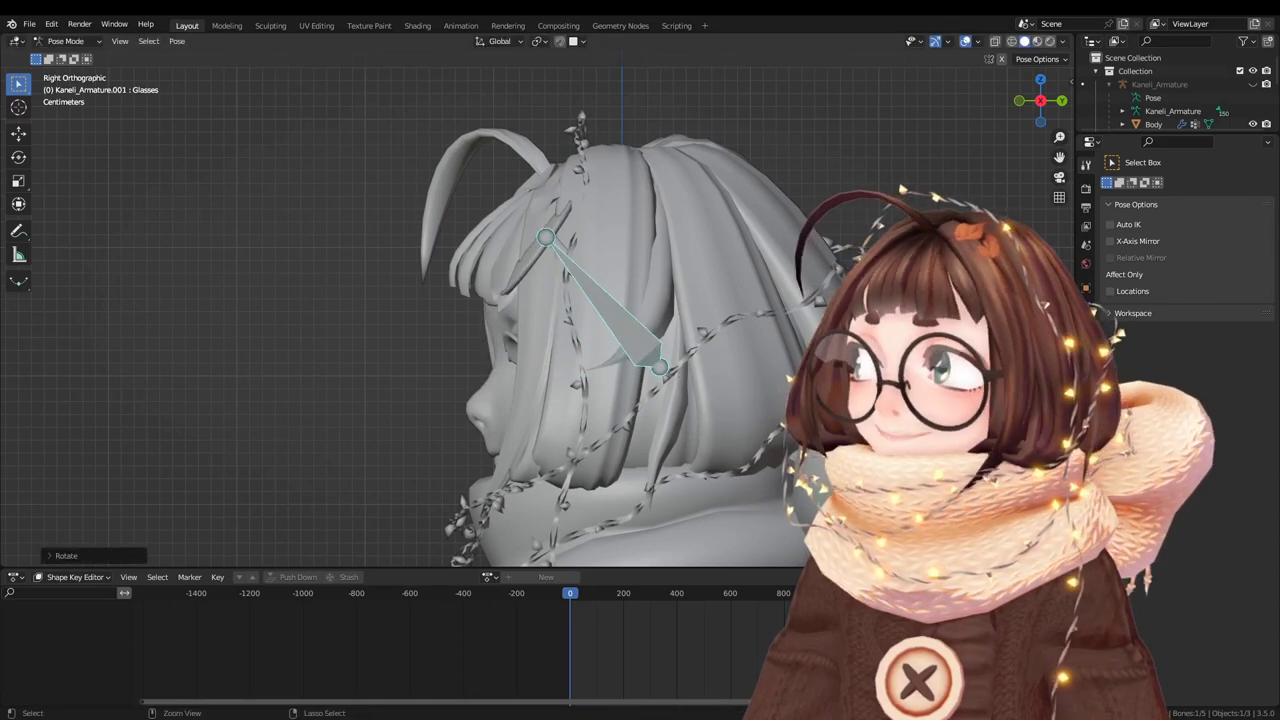
Undo the test rotation and the lowering of the Glasses bone's root joint.
key(ctrl+z)
key(ctrl+z)
key(ctrl+z)
key(ctrl+z)
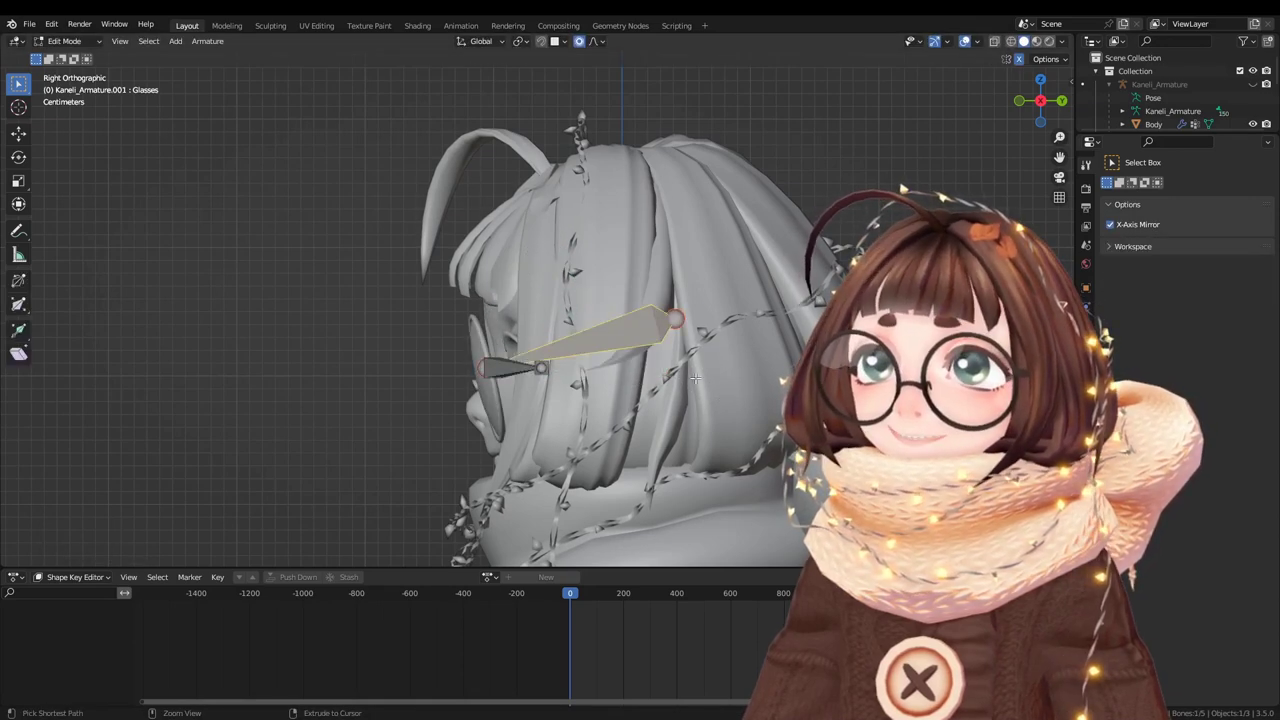
Raise the rear root joint of the Glasses bone in Edit Mode and test the higher pivot with a rotation in Pose Mode.
click(690, 323)
key(g)
click(694, 257)
click(648, 287)
key(Tab)
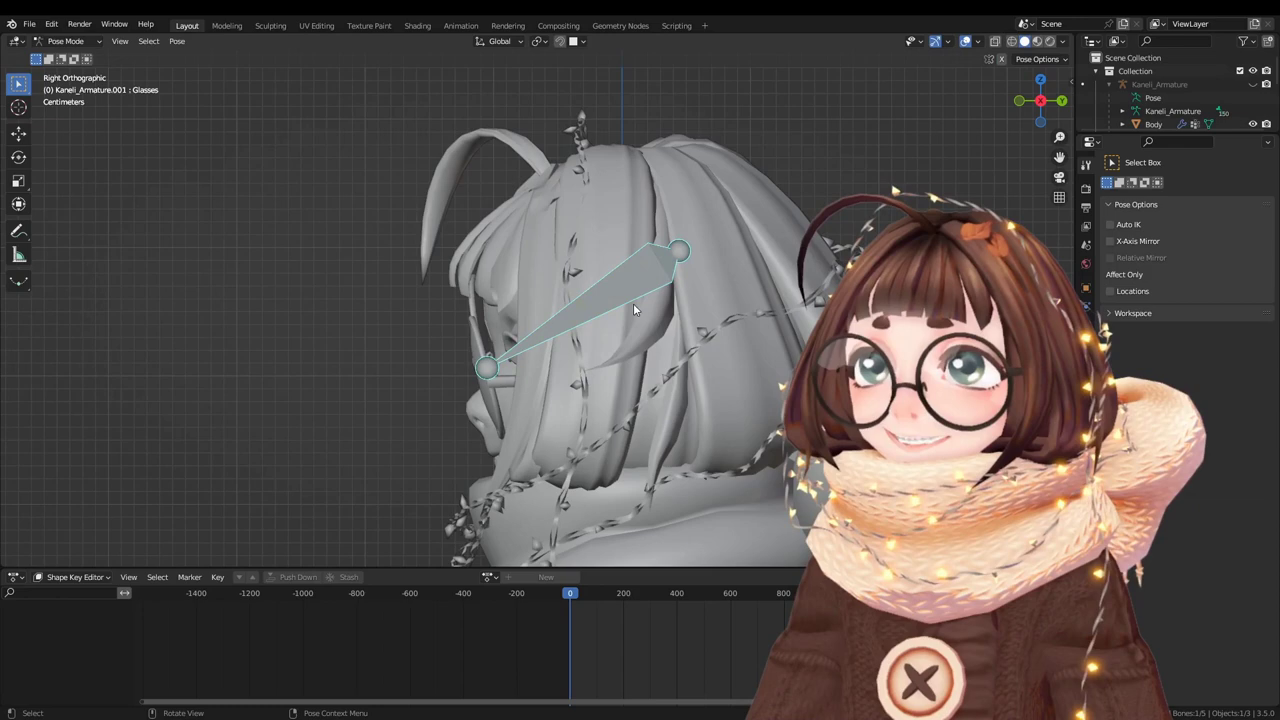
key(r)
click(617, 370)
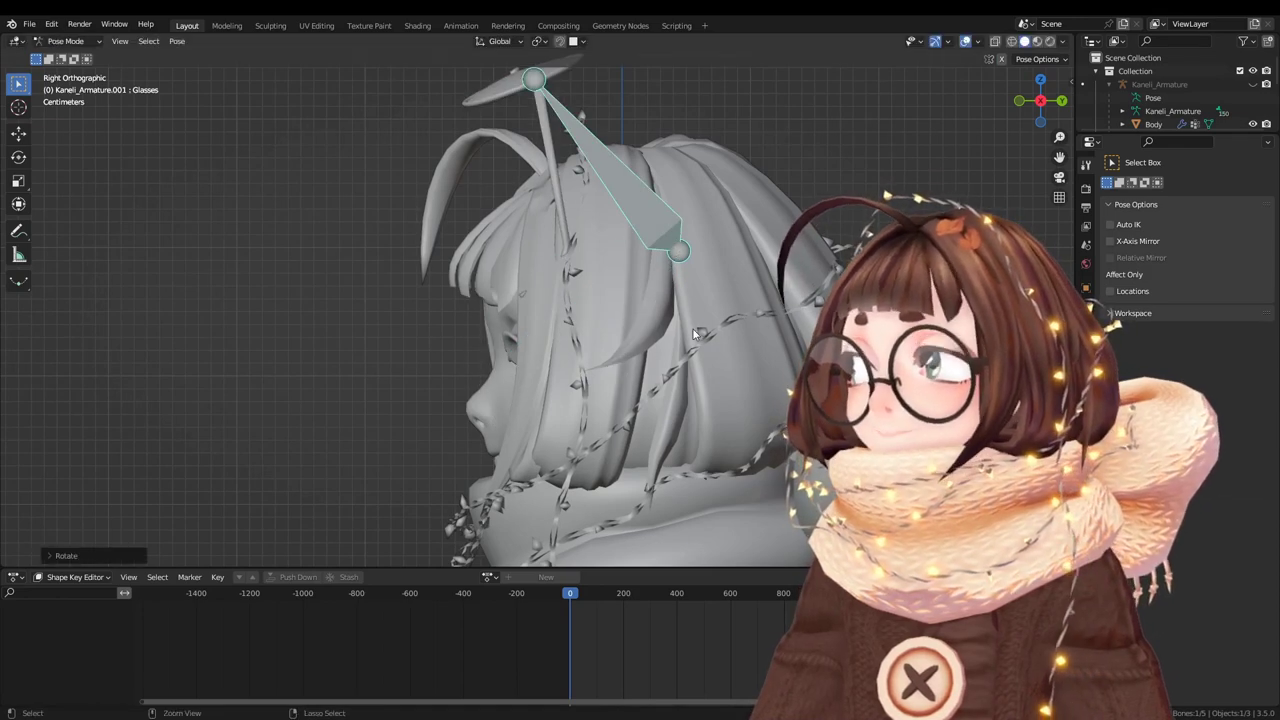
Undo the test rotation and the raising of the Glasses bone's root joint.
key(ctrl+z)
key(ctrl+z)
key(ctrl+z)
key(ctrl+z)
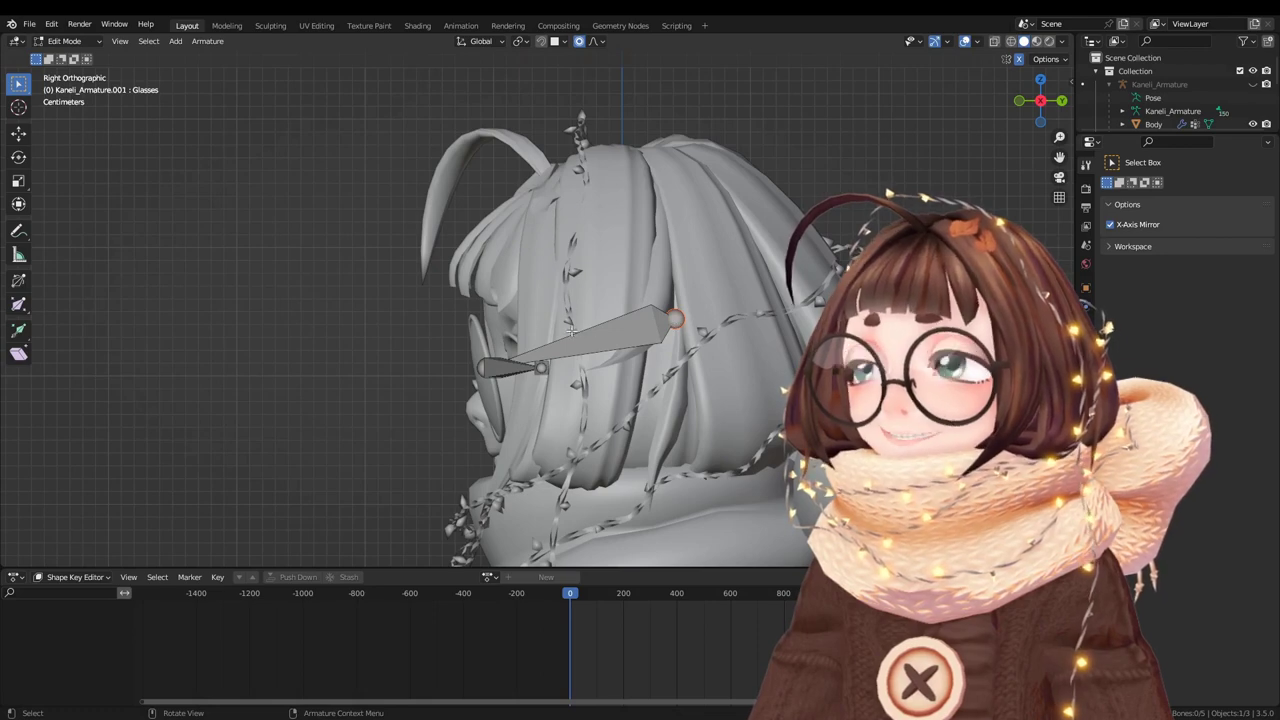
Return to Pose Mode and test the original pivot by rotating the Glasses bone around the global X axis.
key(Tab)
key(r)
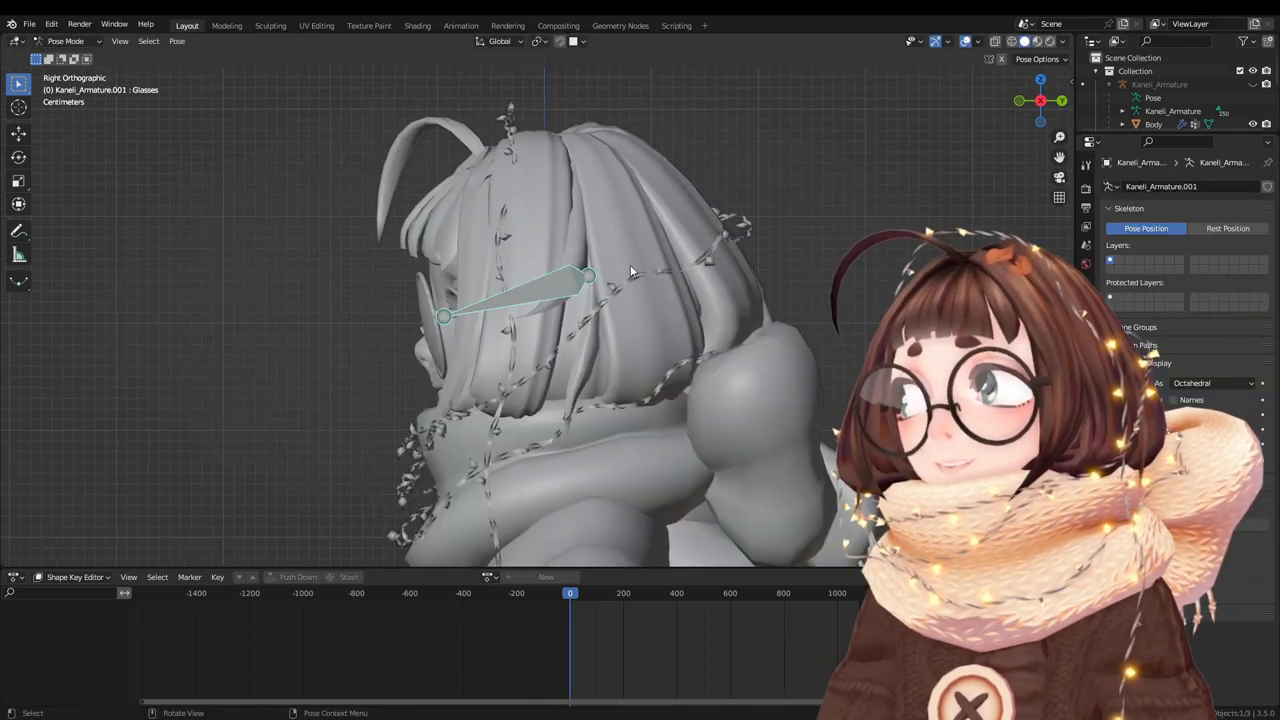
middle_drag(450, 307, 452, 337)
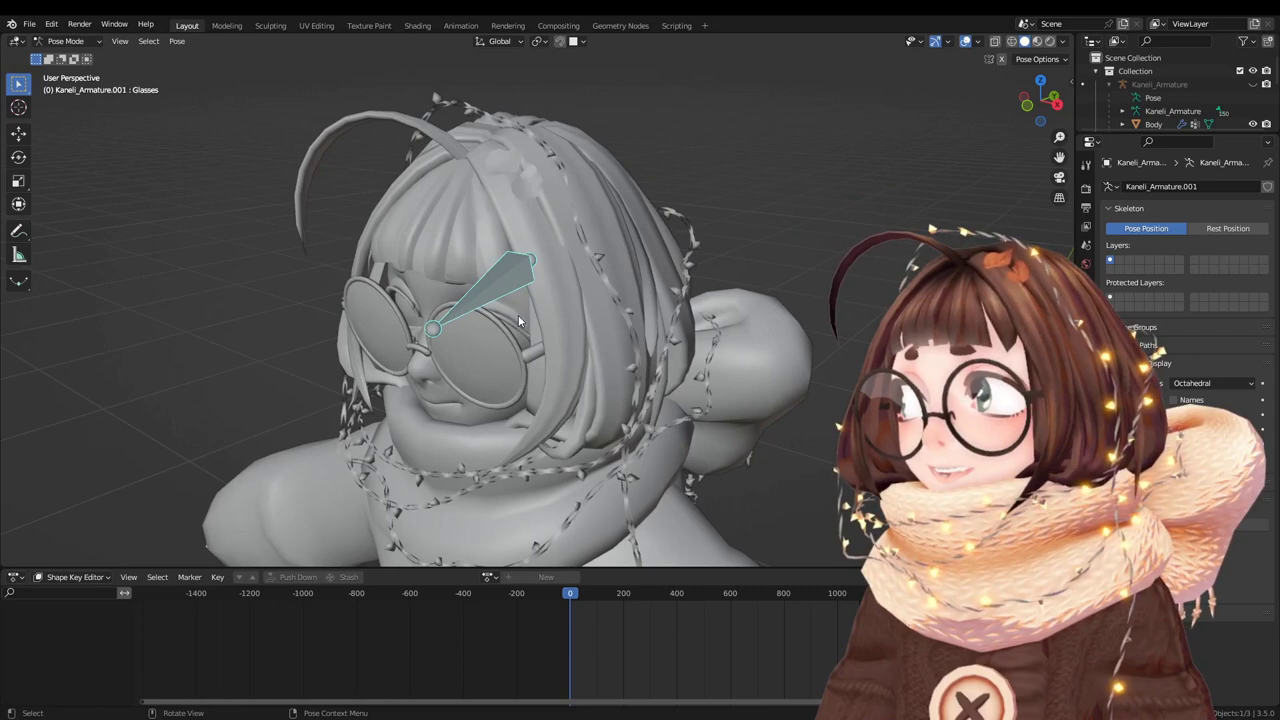
middle_drag(655, 362, 615, 354)
key(r)
key(x)
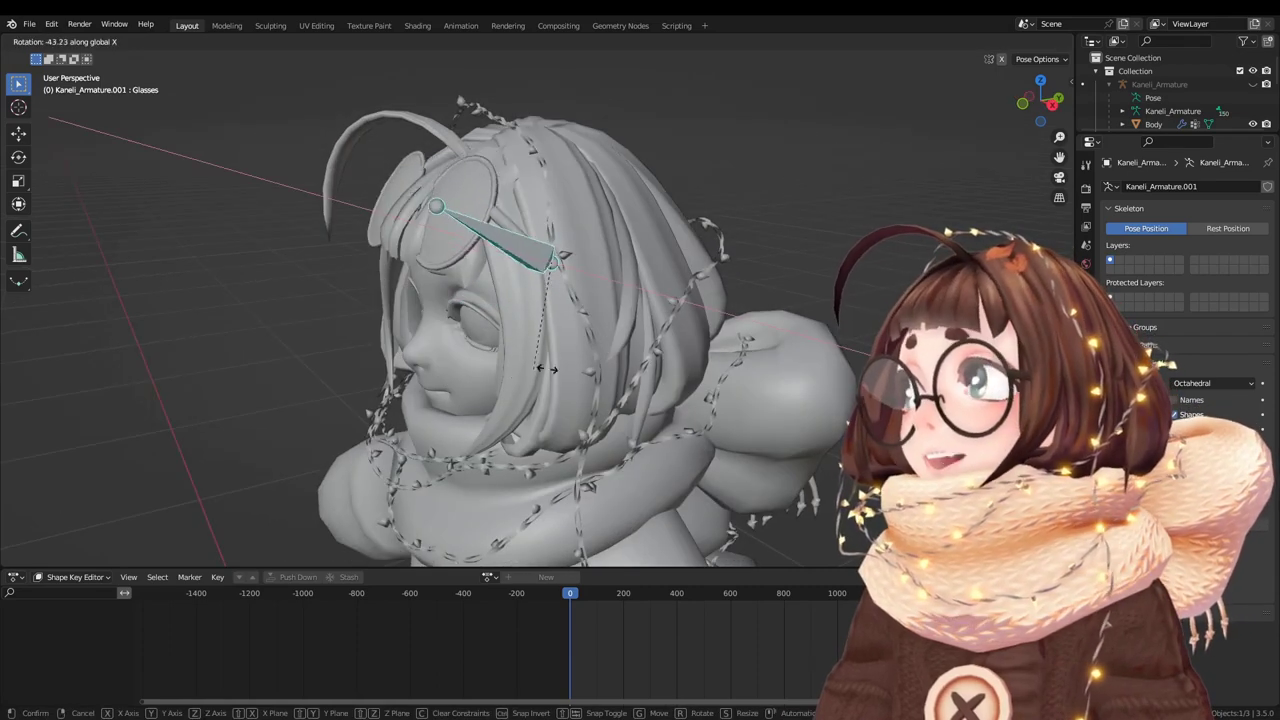
click(423, 337)
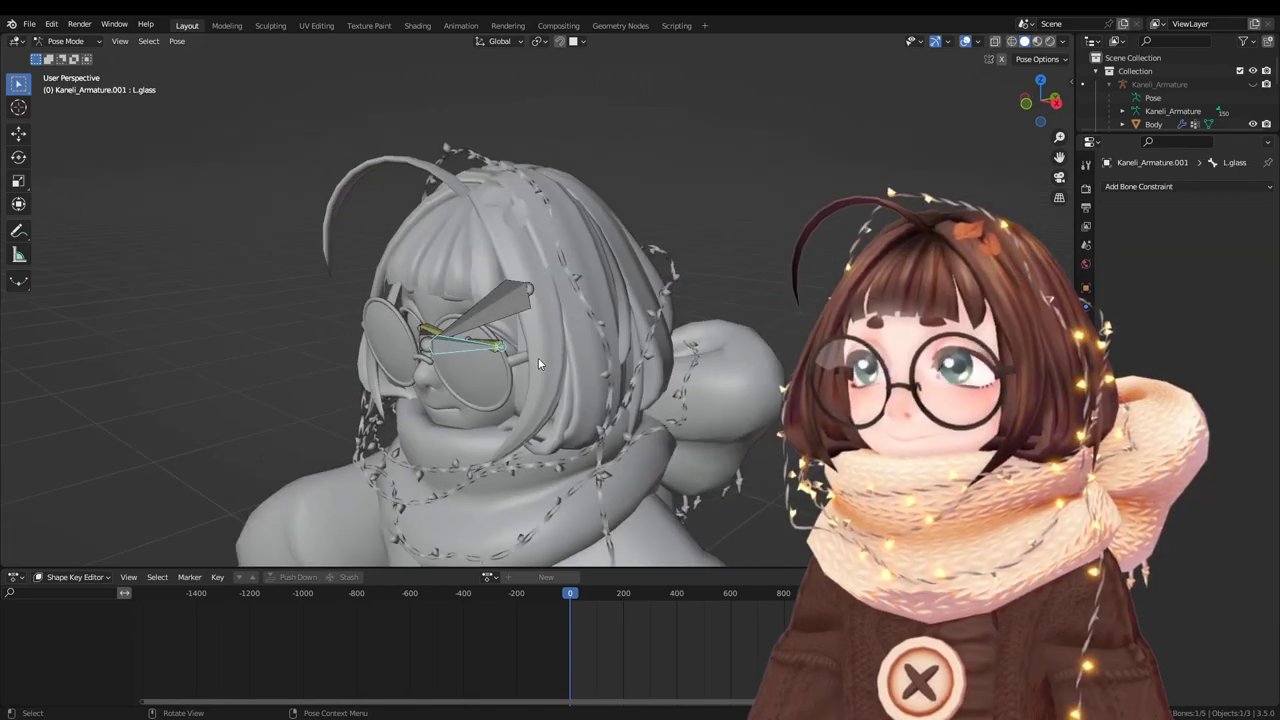
Select the L.glass and R.glass lens bones together and move them in Edit Mode.
middle_drag(538, 357, 586, 409)
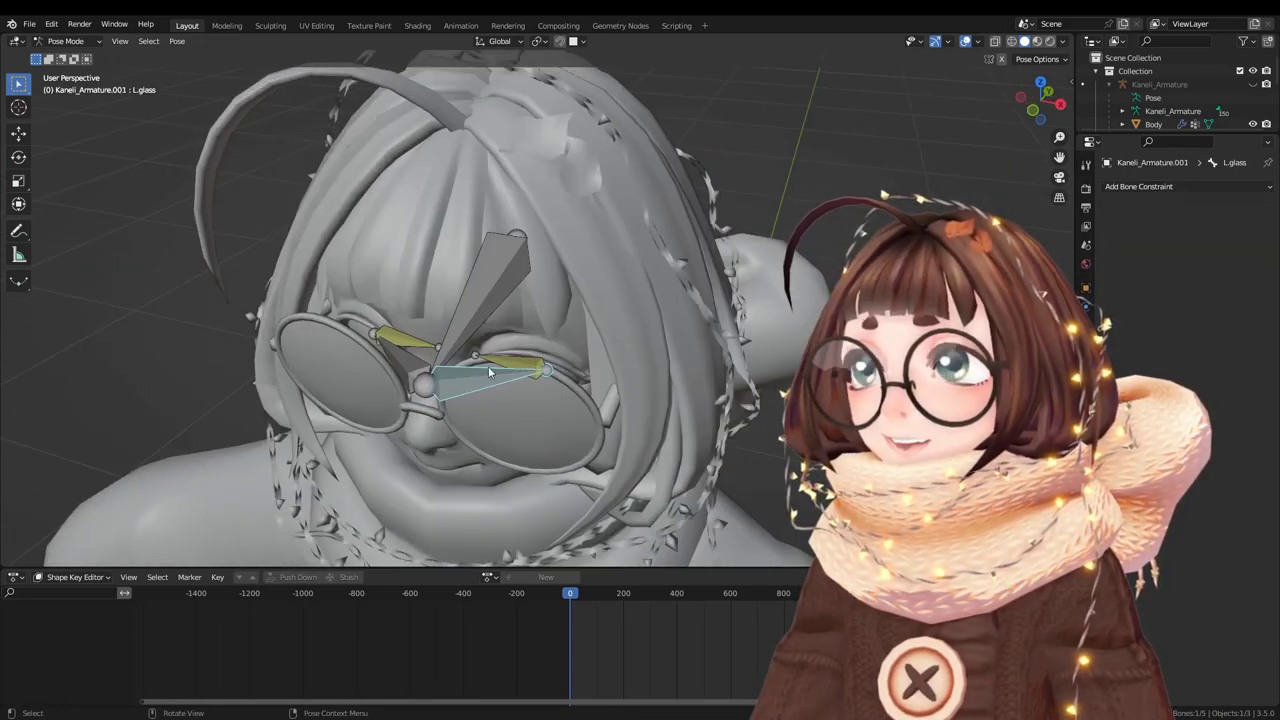
click(488, 363)
click(393, 343)
middle_drag(393, 343, 619, 346)
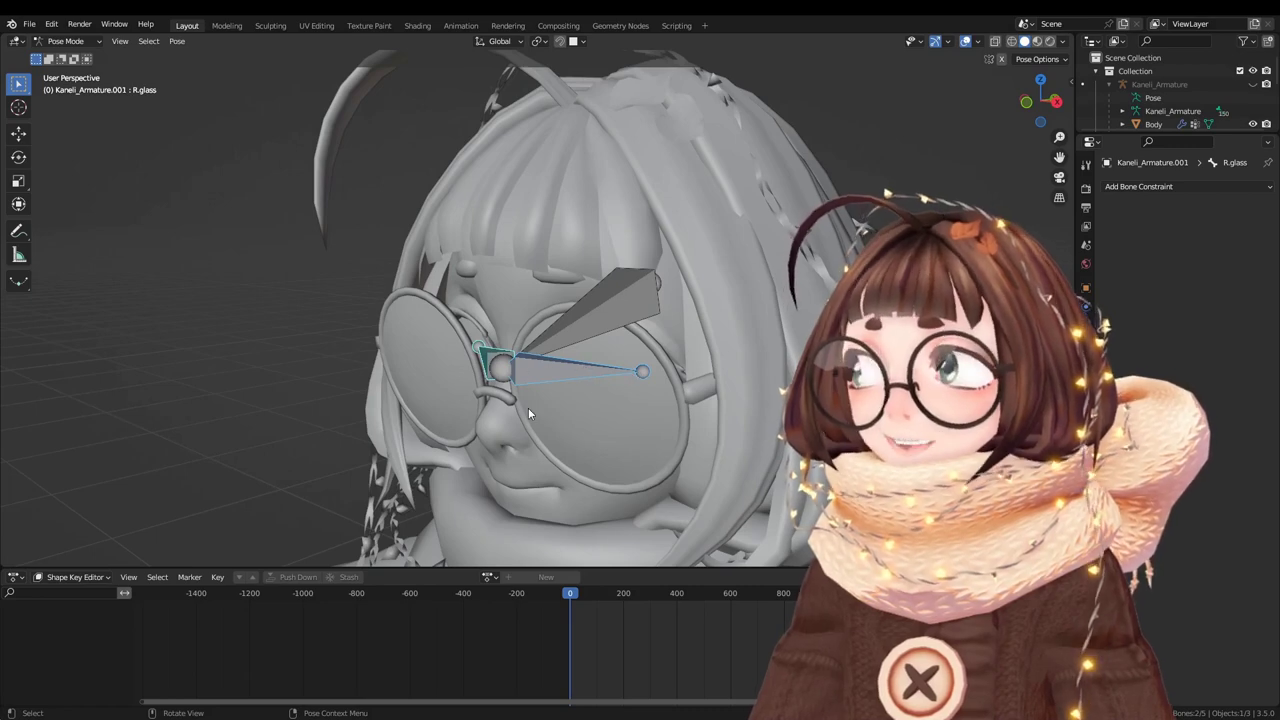
middle_drag(528, 407, 546, 281)
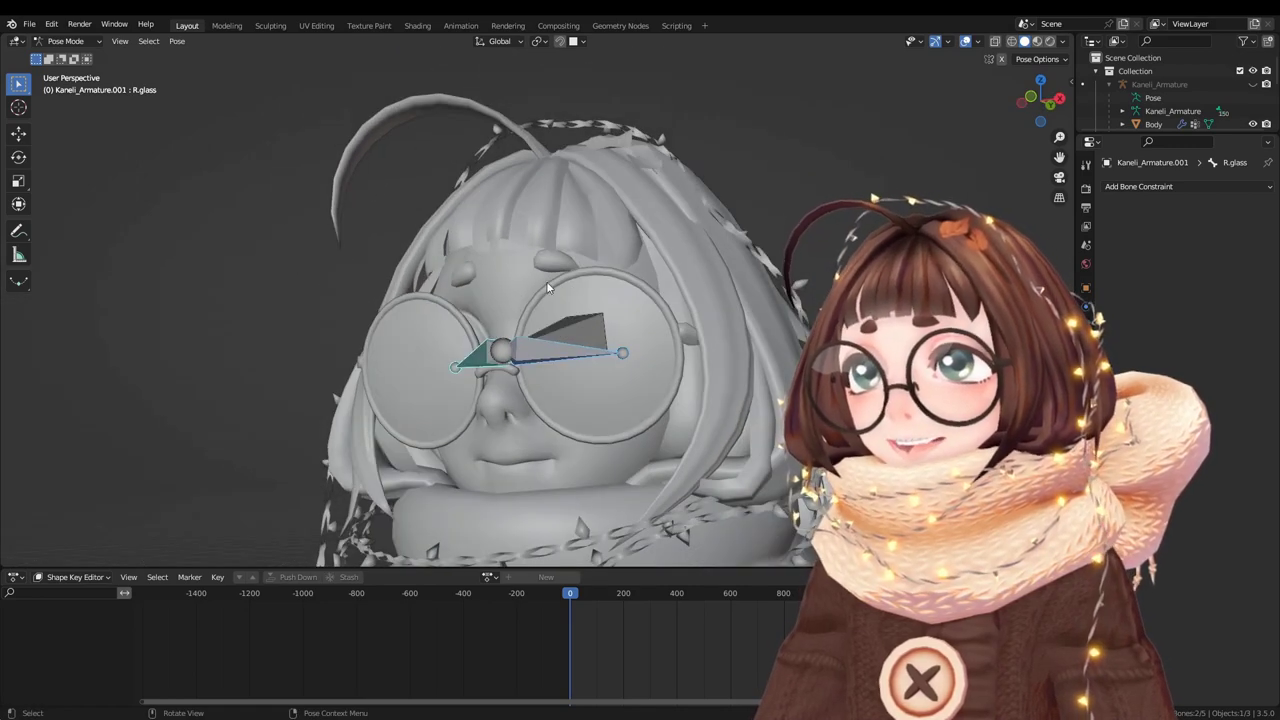
middle_drag(612, 395, 533, 320)
key(Tab)
key(g)
click(585, 322)
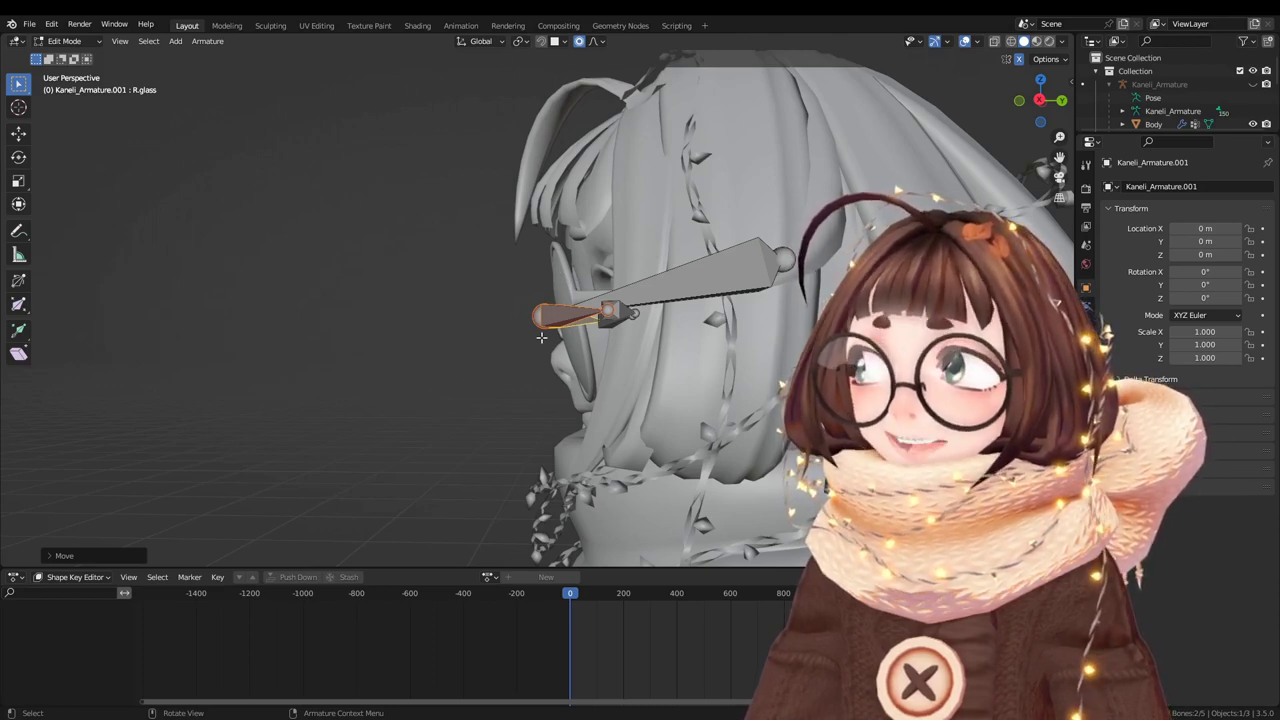
Set the armature's viewport display to Envelope.
middle_drag(532, 340, 573, 338)
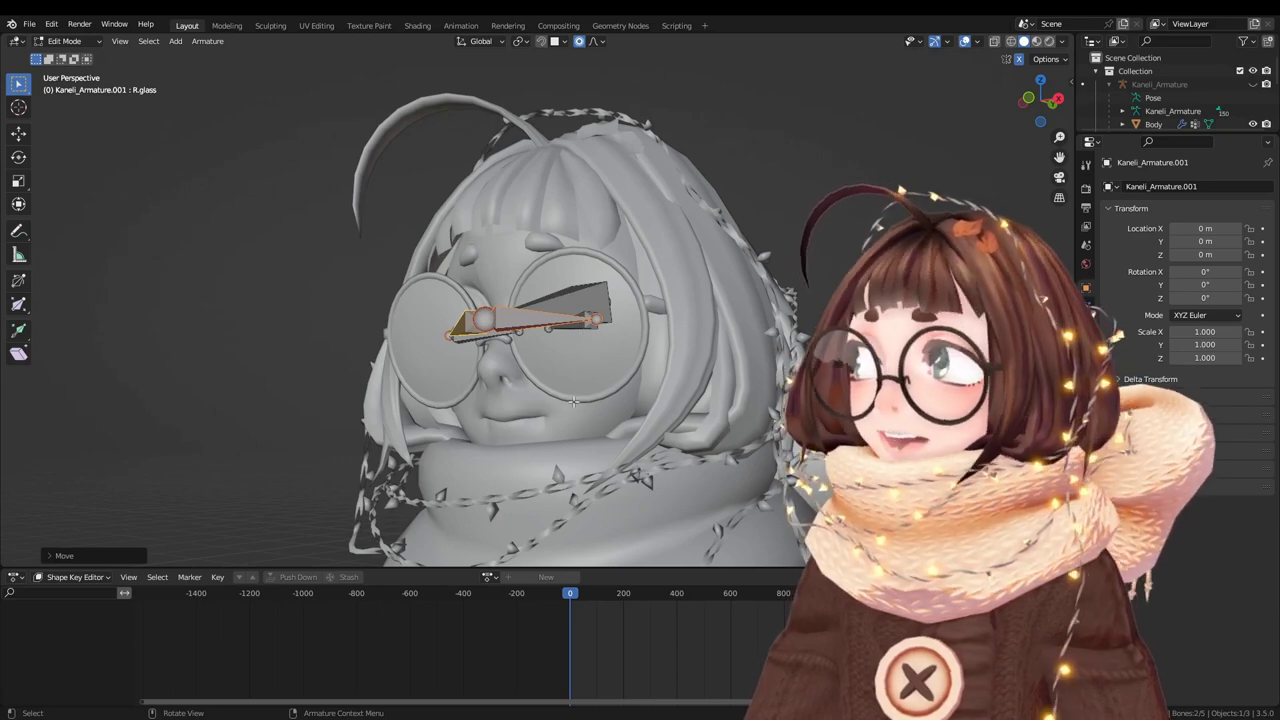
middle_drag(587, 383, 624, 335)
scroll(624, 335, up, 1)
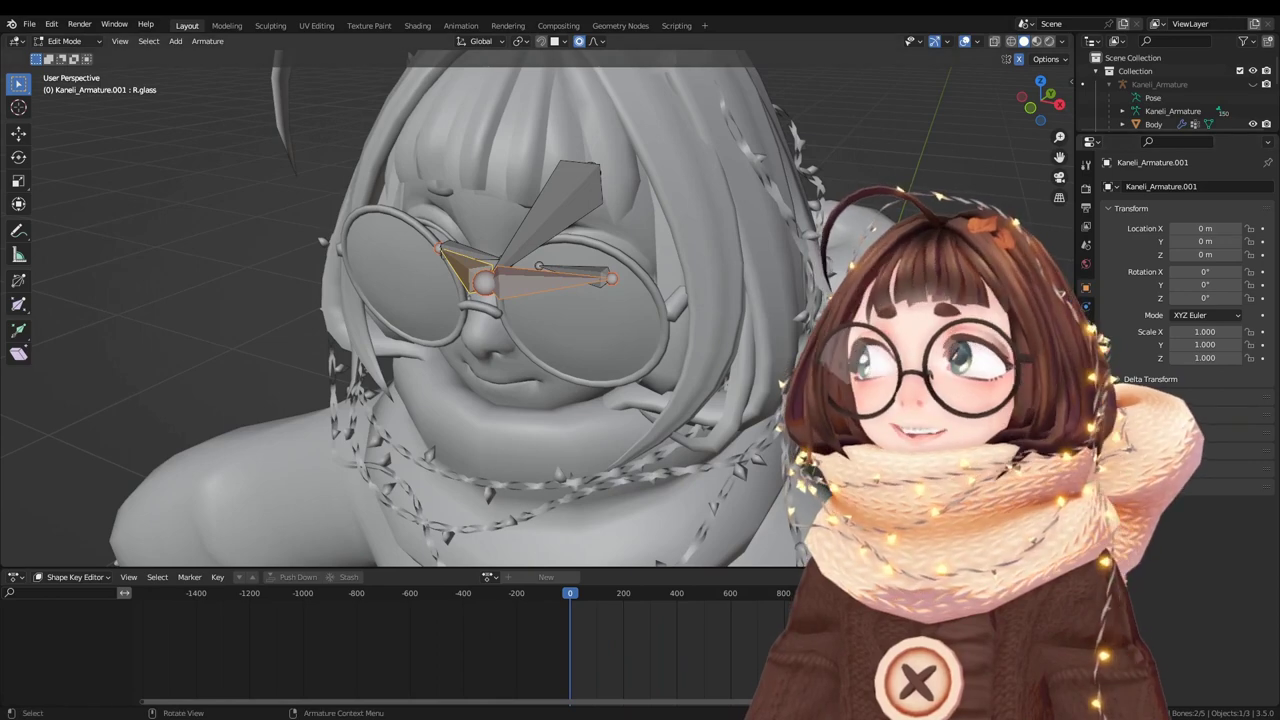
click(1086, 306)
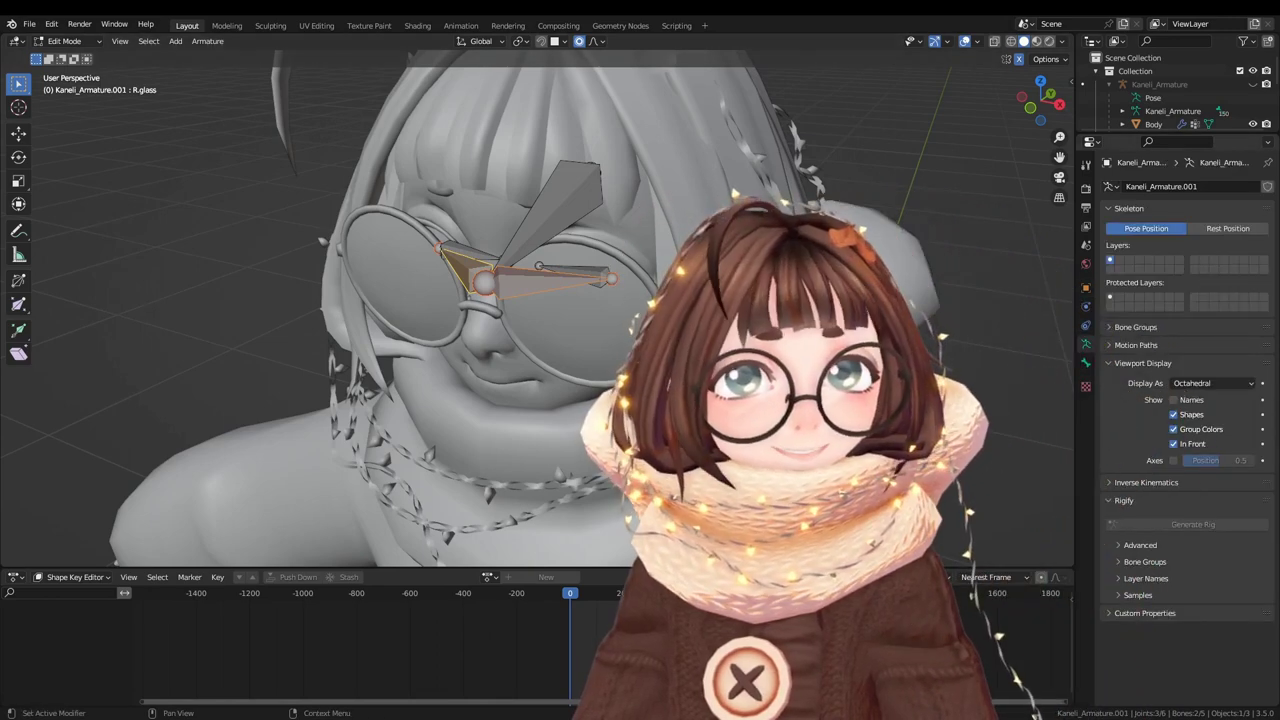
click(1193, 381)
click(1205, 445)
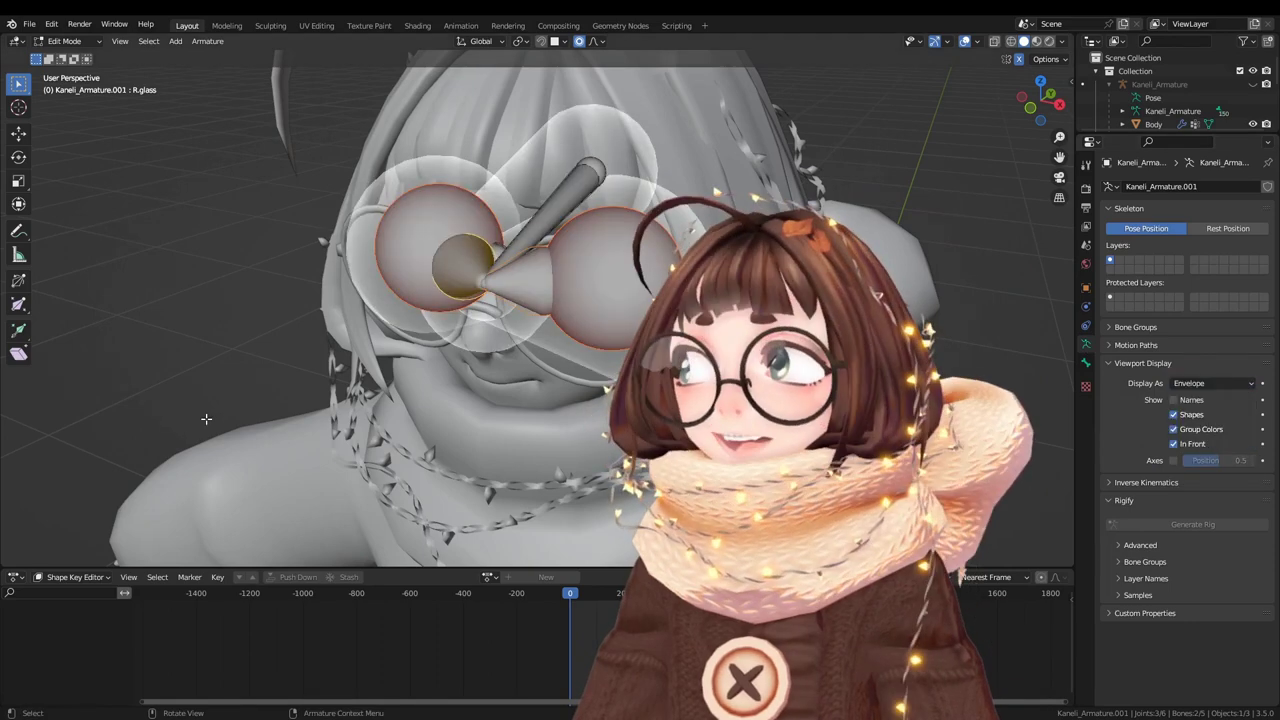
Scale the envelope radius at the outer end of the L.glass bone around the lens.
middle_drag(700, 355, 727, 342)
key(alt+s)
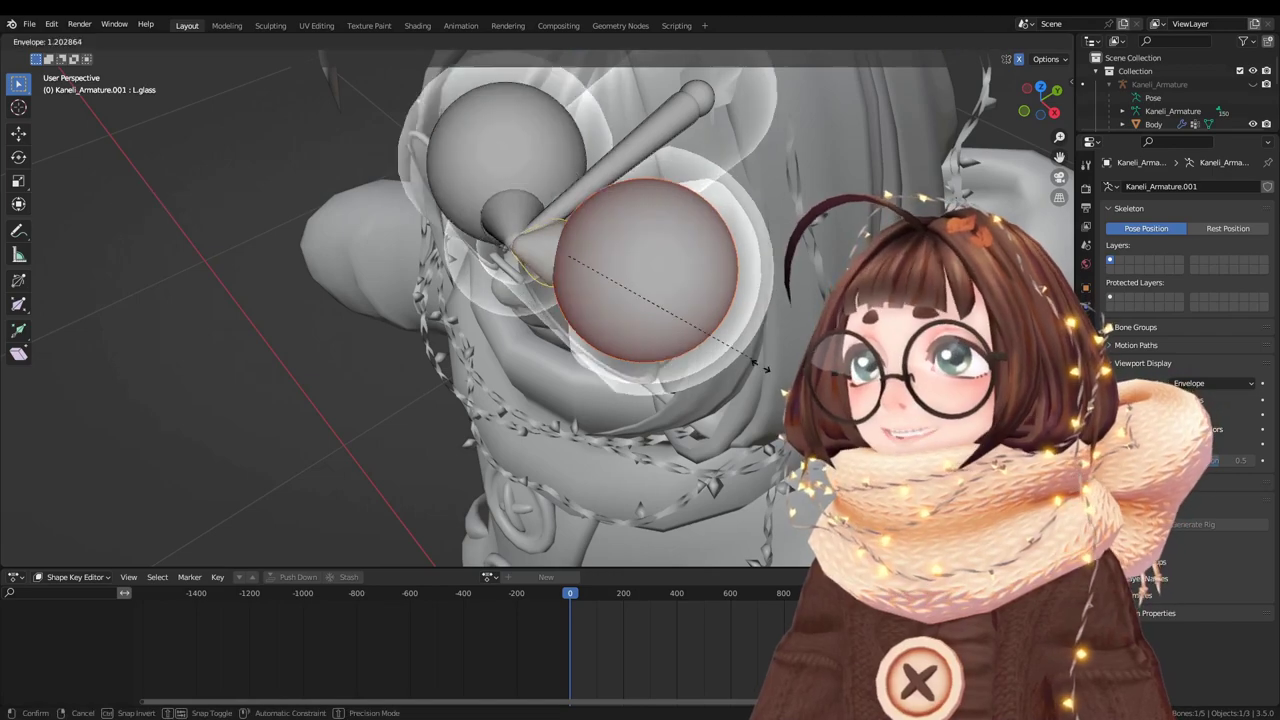
click(627, 305)
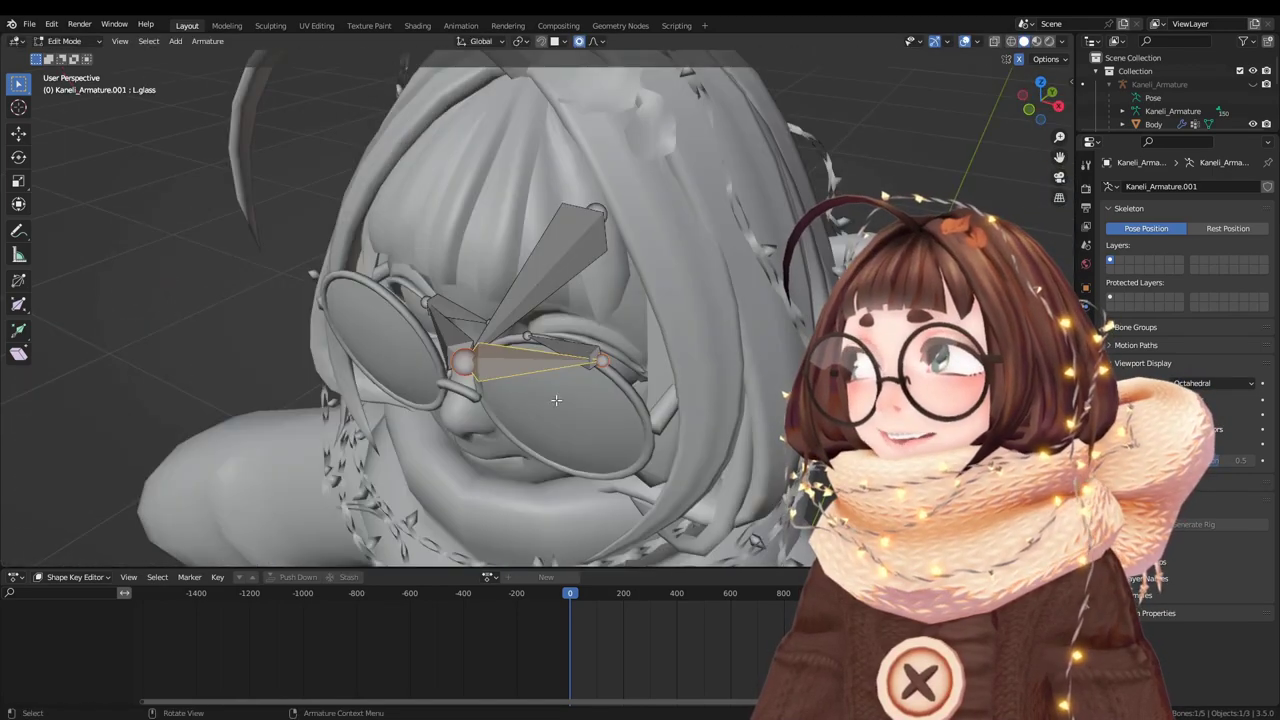
Box-select the lens bones around the bridge and detach them from the Glasses bone.
click(598, 361)
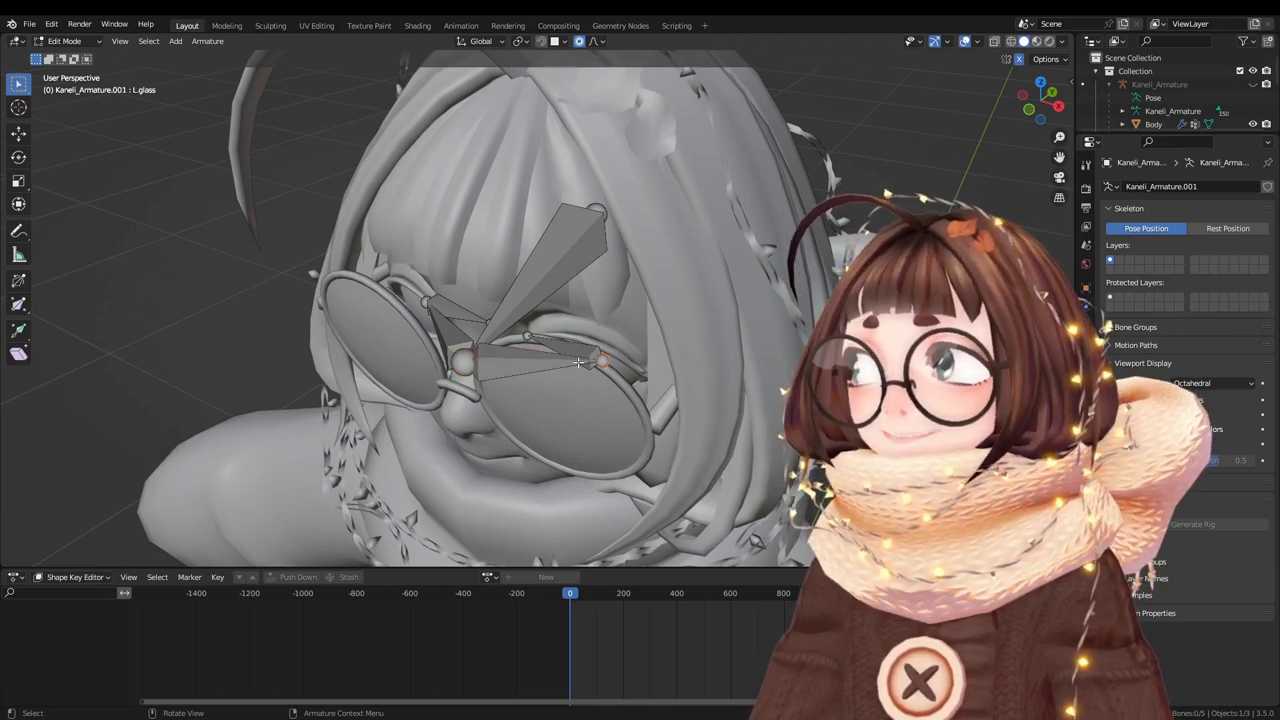
middle_drag(578, 362, 565, 385)
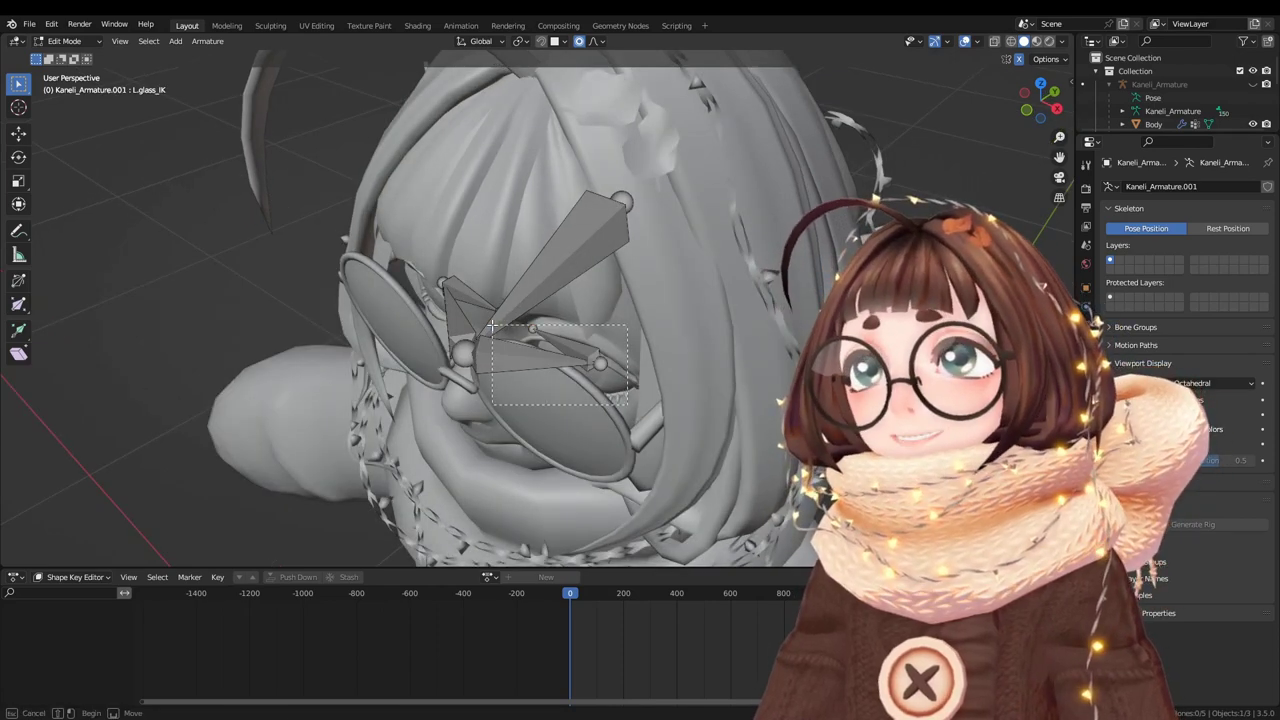
drag(491, 325, 489, 323)
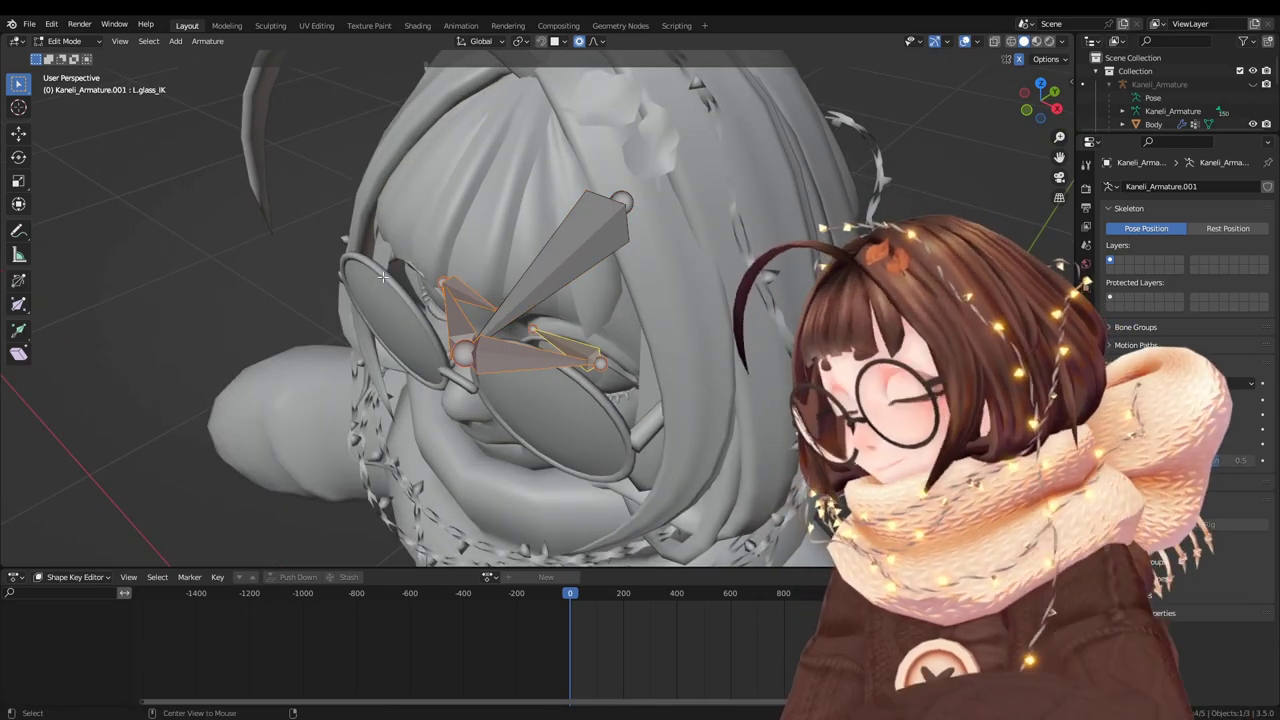
key(alt+p)
click(383, 277)
Scale the L.glass bone to 0 along the global Y axis and move it away from the Glasses bone's tip.
click(554, 363)
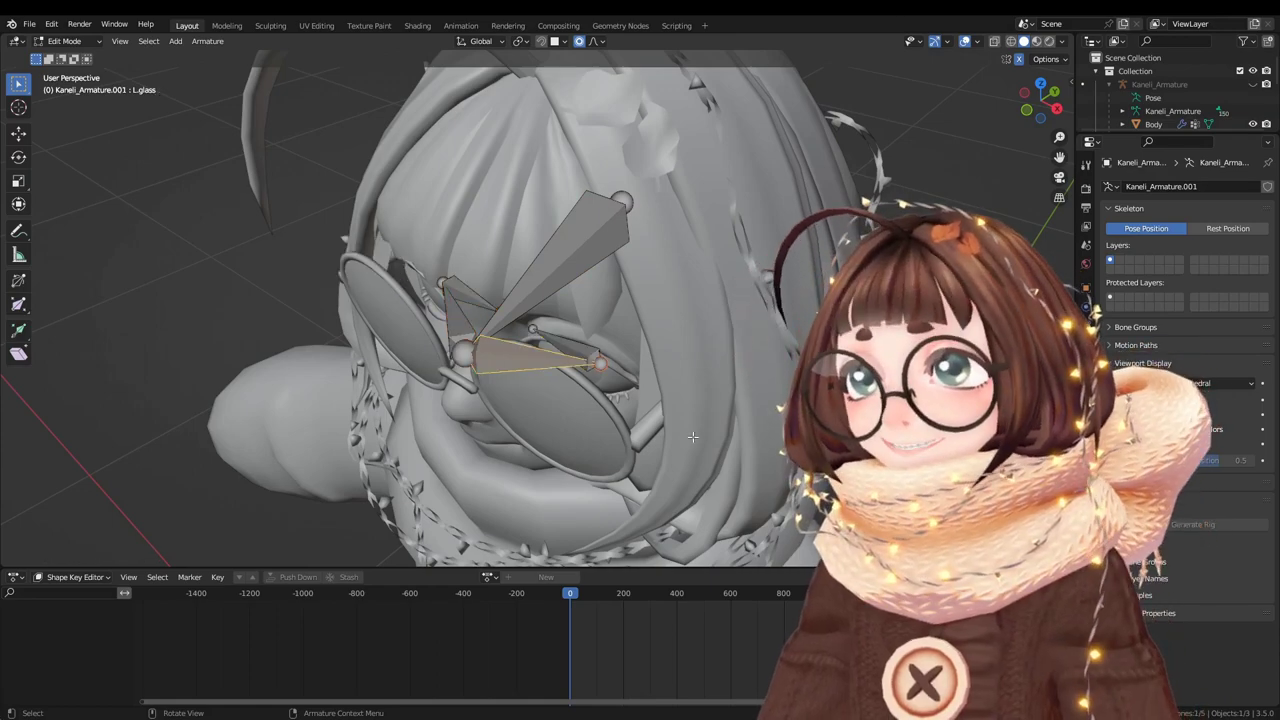
key(s)
key(y)
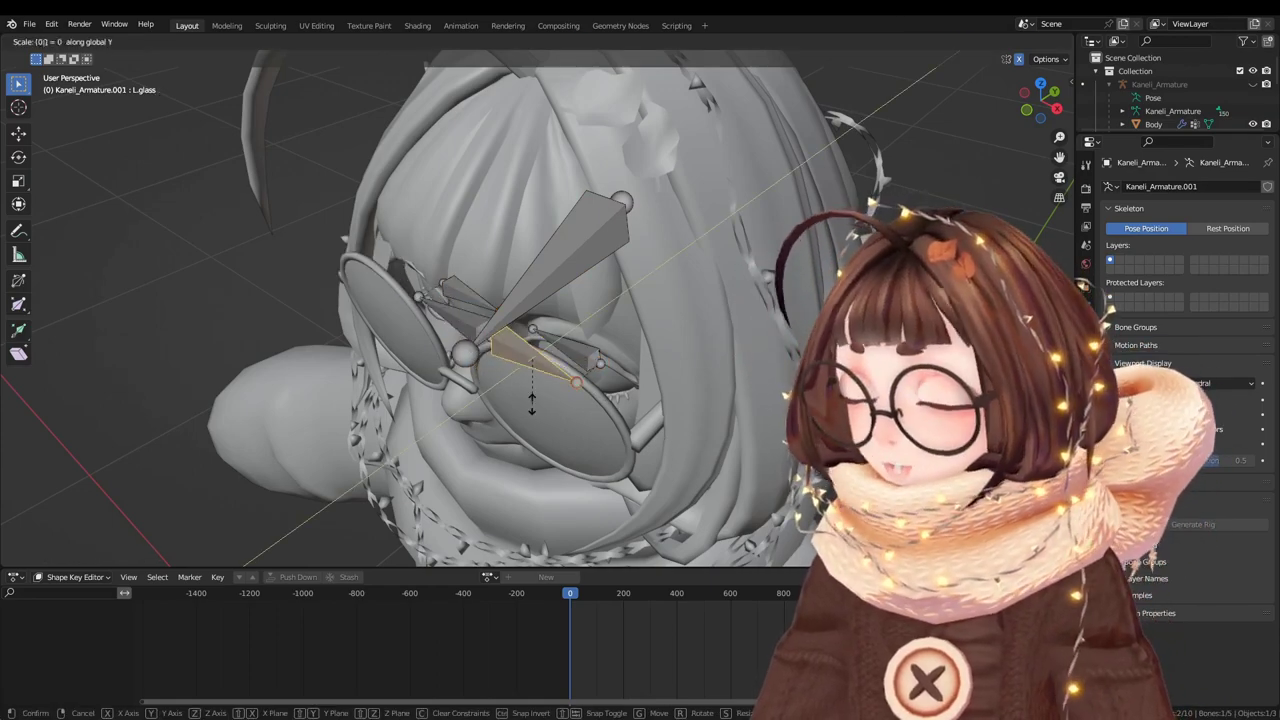
key(g)
click(531, 401)
middle_drag(531, 401, 486, 388)
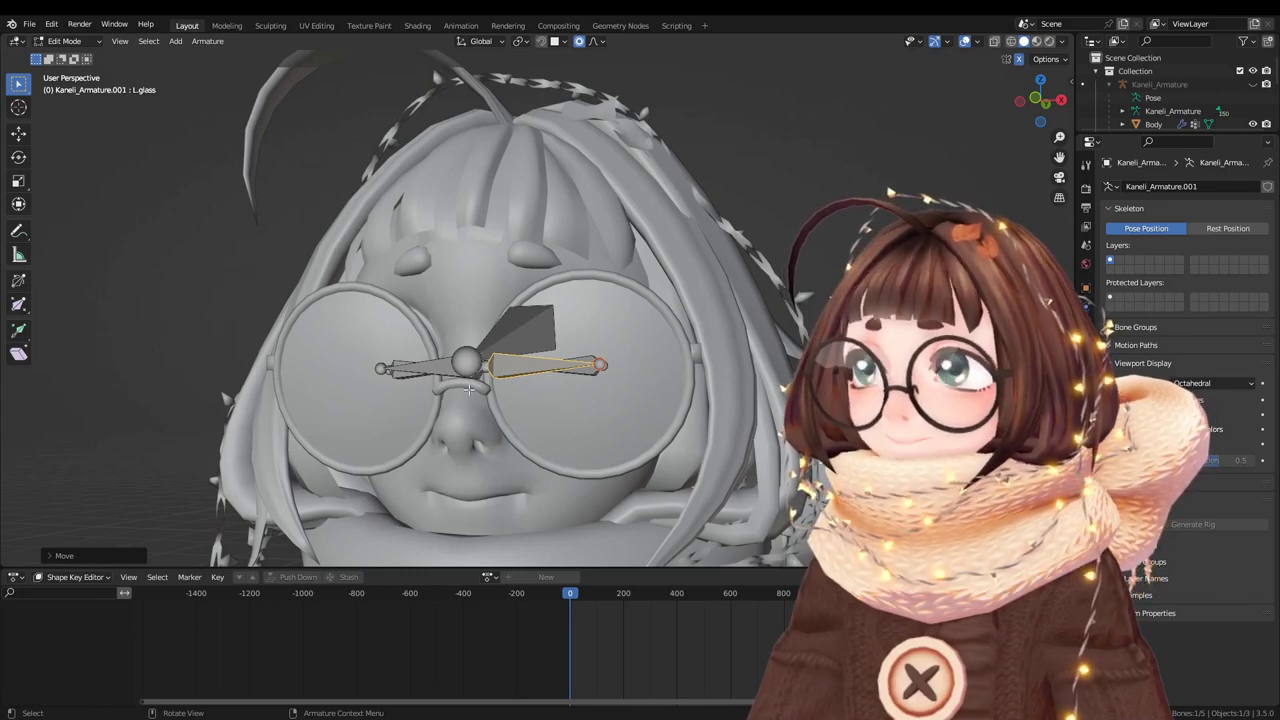
Set the armature's viewport display to Envelope and select all bones to check the envelopes around both lenses.
middle_drag(503, 354, 511, 311)
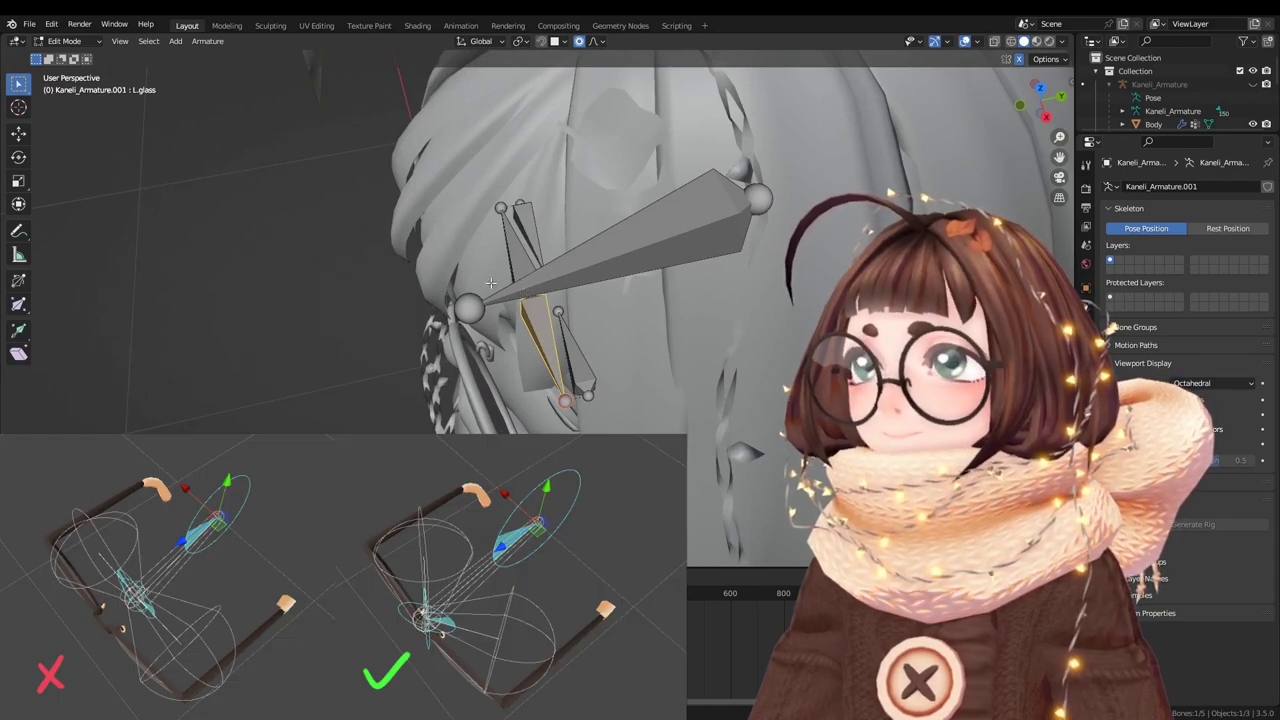
middle_drag(495, 311, 371, 360)
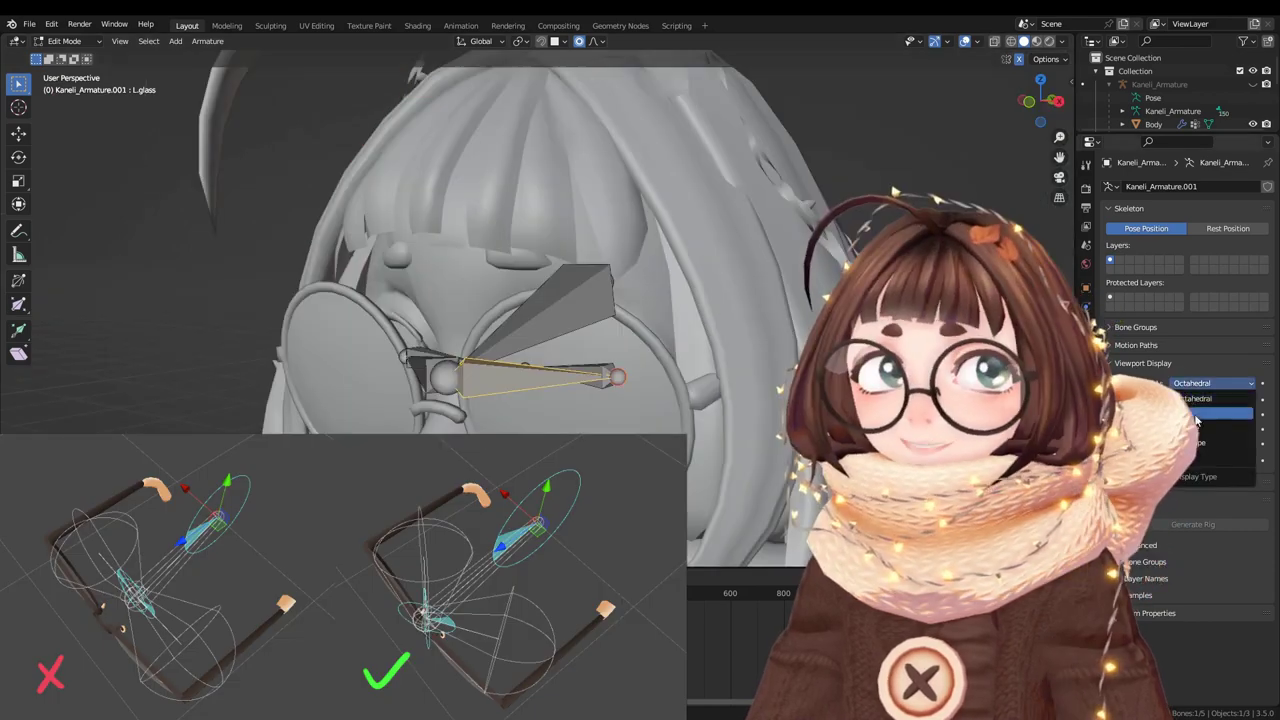
click(1205, 386)
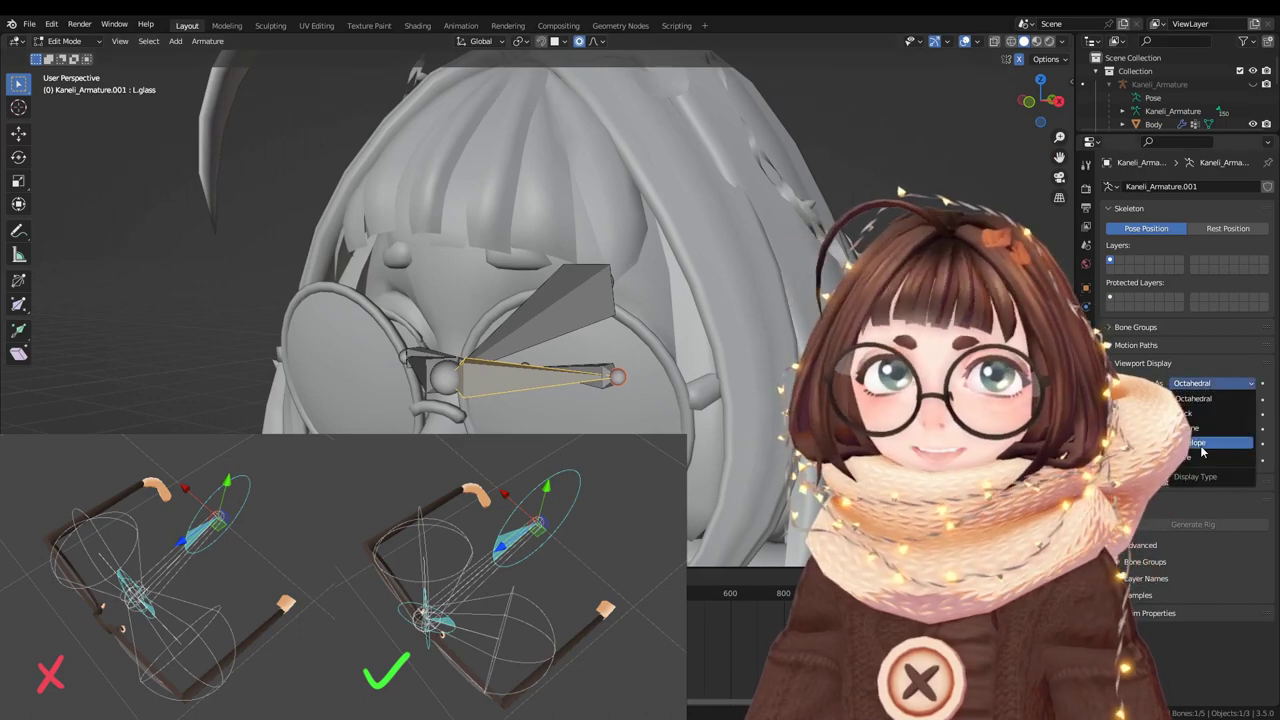
click(1200, 447)
middle_drag(880, 330, 980, 520)
middle_drag(488, 385, 419, 208)
key(a)
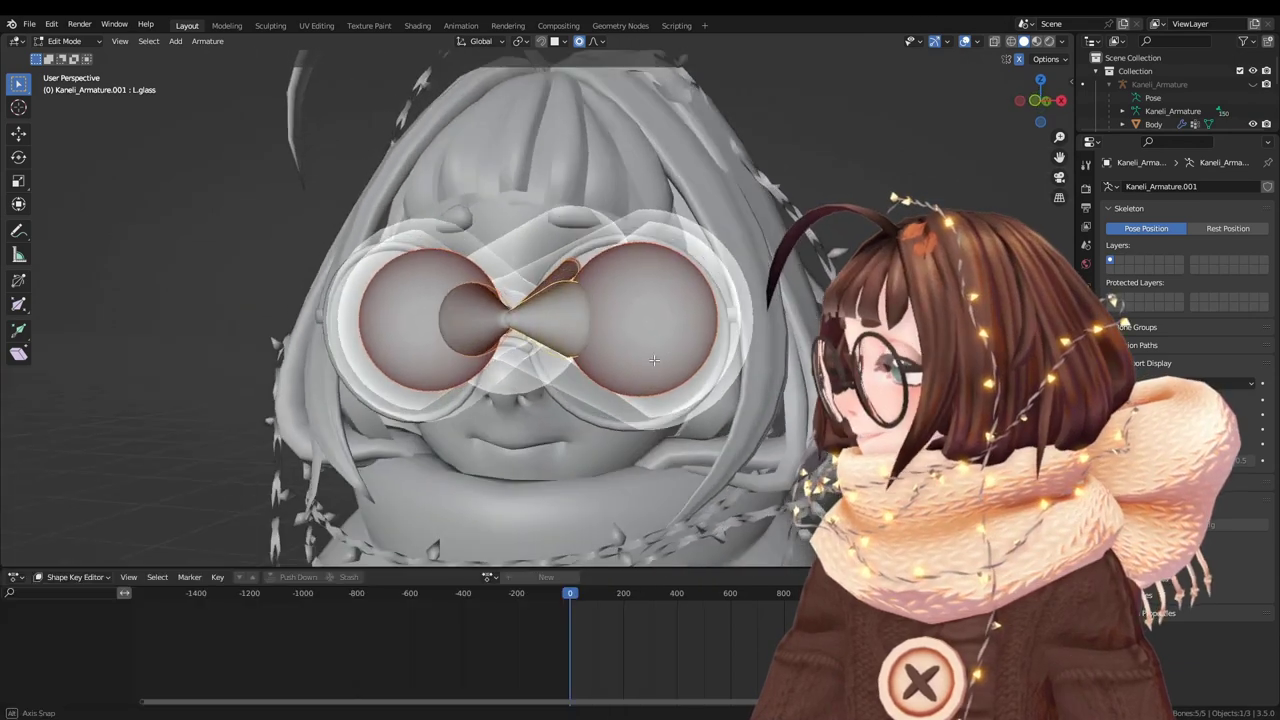
Set the armature's viewport display to Octahedral.
click(1220, 383)
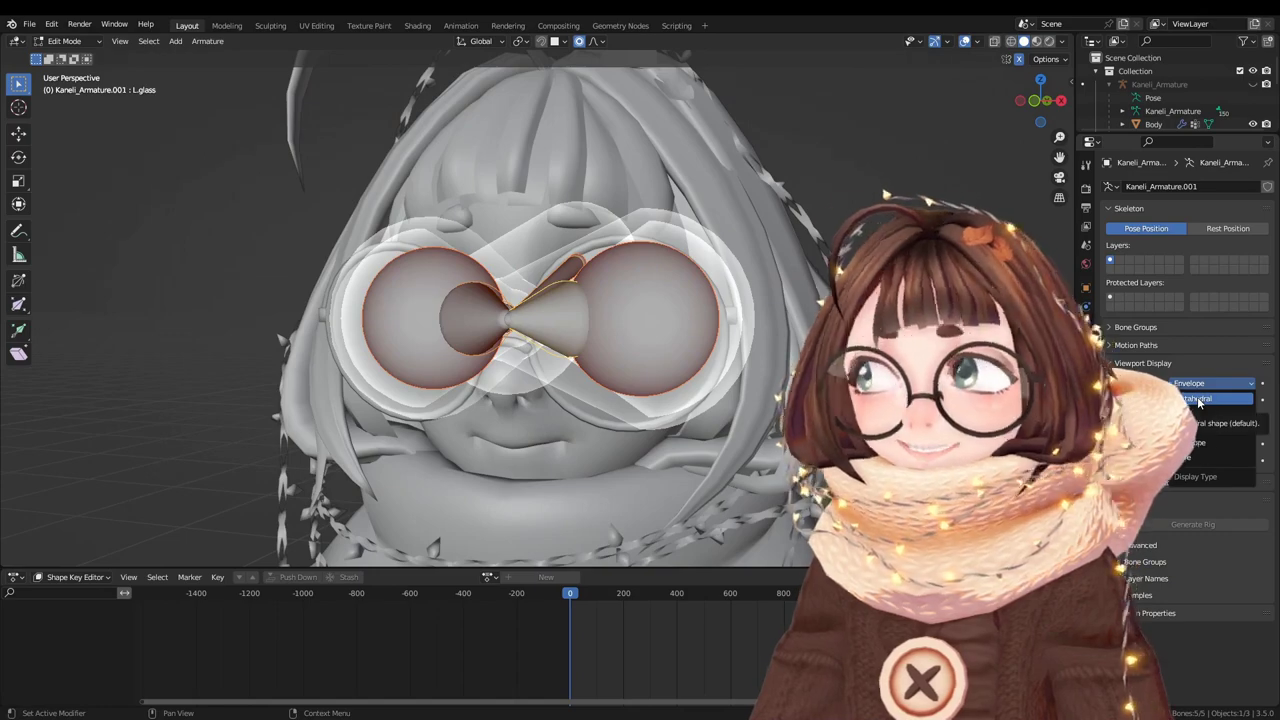
click(1194, 398)
middle_drag(719, 328, 693, 357)
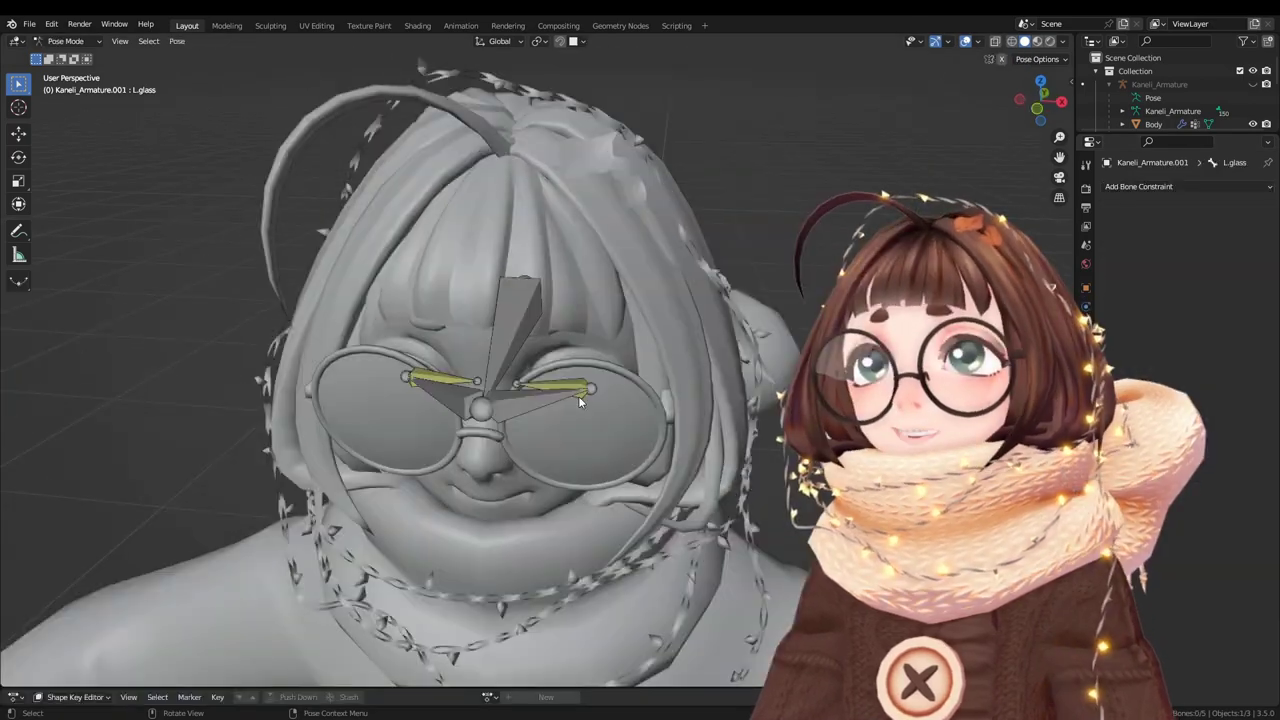
Select the L.glass_IK and R.glass_IK bones in Pose Mode and examine their IK constraints and placement.
click(552, 386)
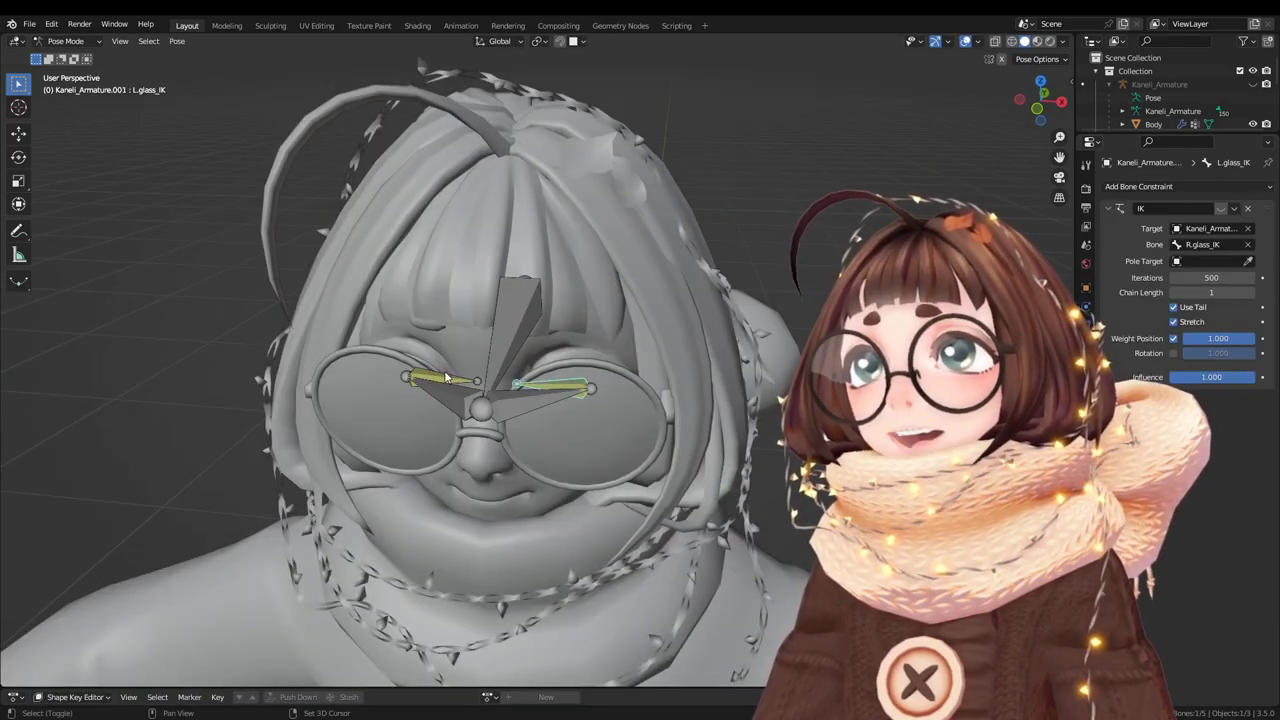
shift+click(497, 388)
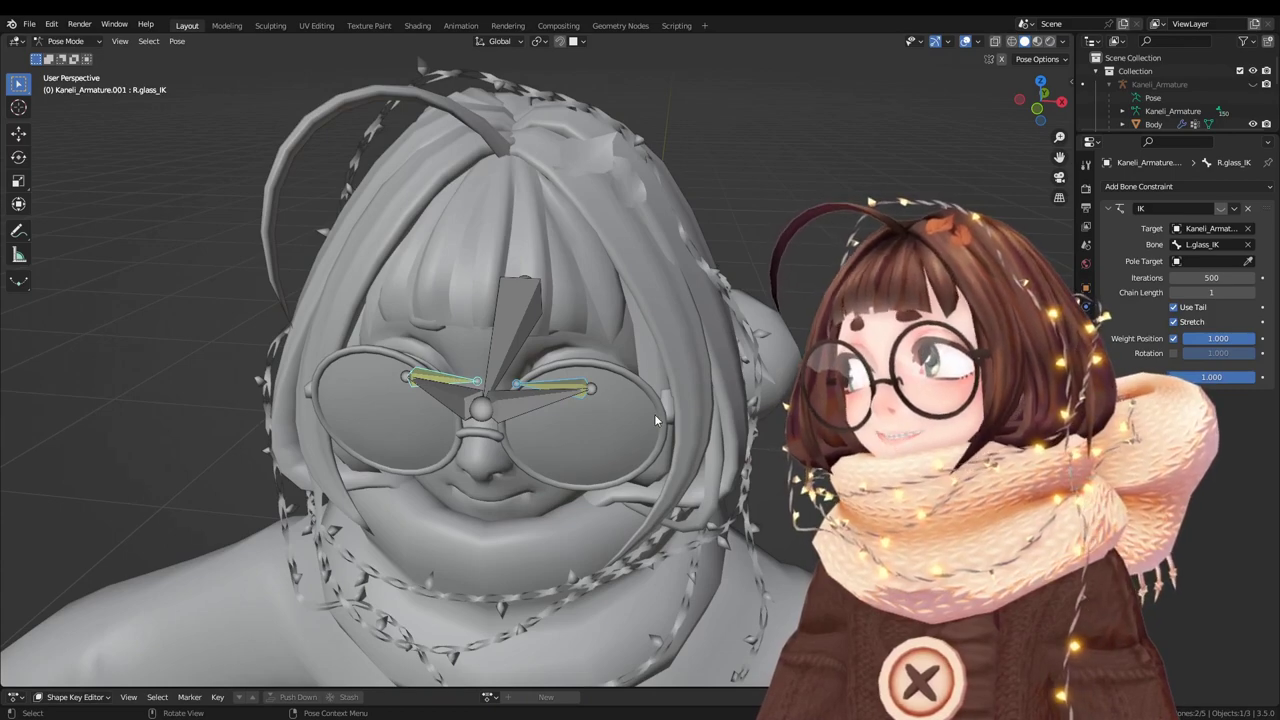
middle_drag(655, 416, 545, 421)
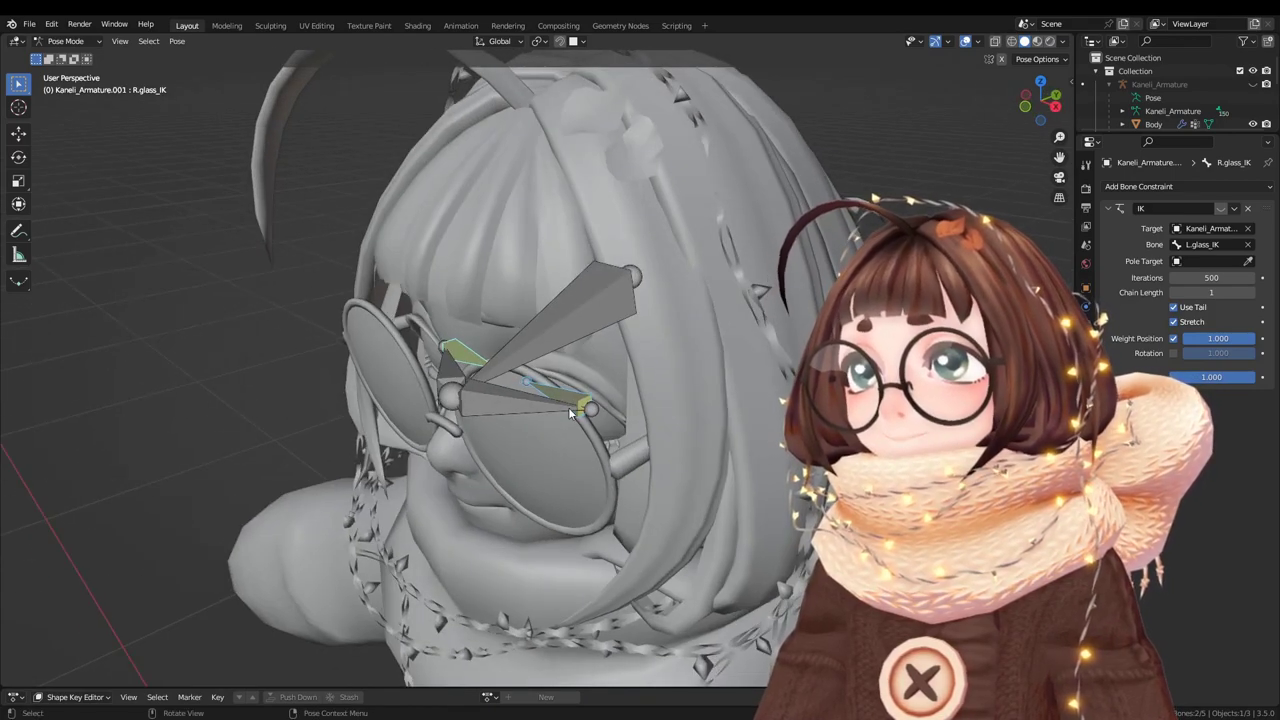
middle_drag(578, 464, 640, 458)
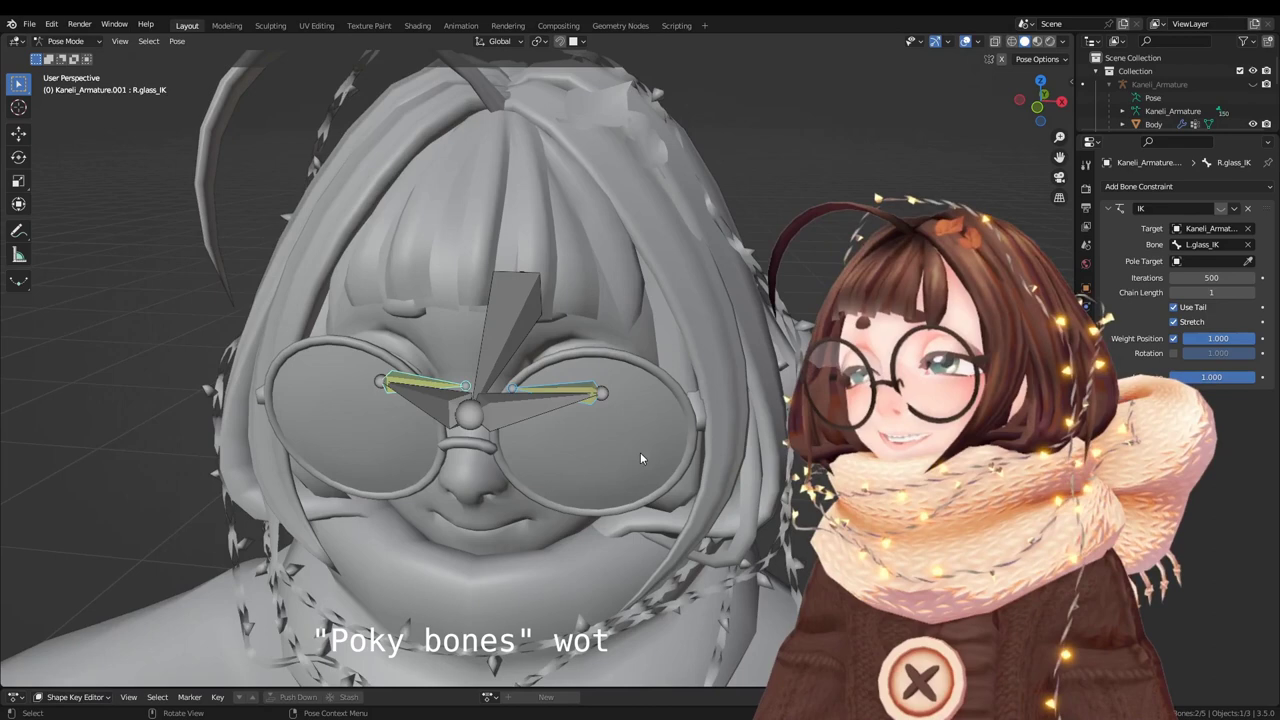
scroll(561, 427, down, 2)
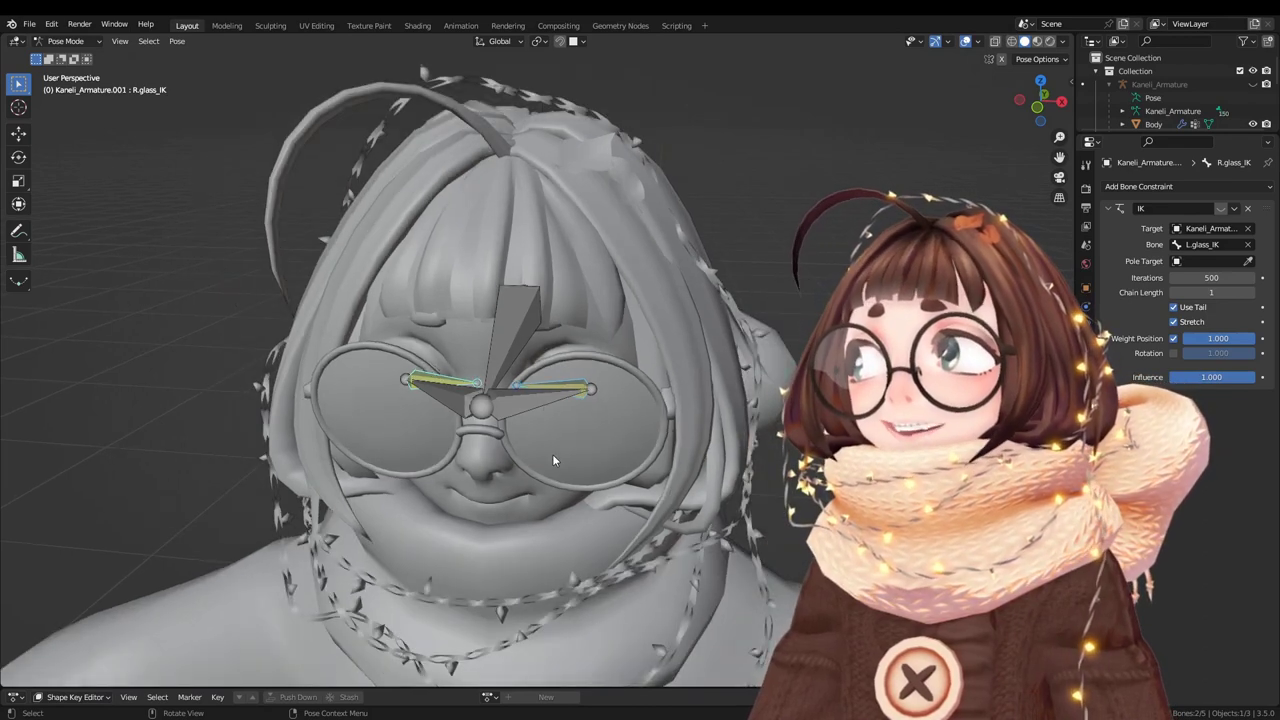
Open the glasses mesh Body.001 in Weight Paint mode with the glasses armature selected along with it.
key(ctrl+Tab)
click(584, 438)
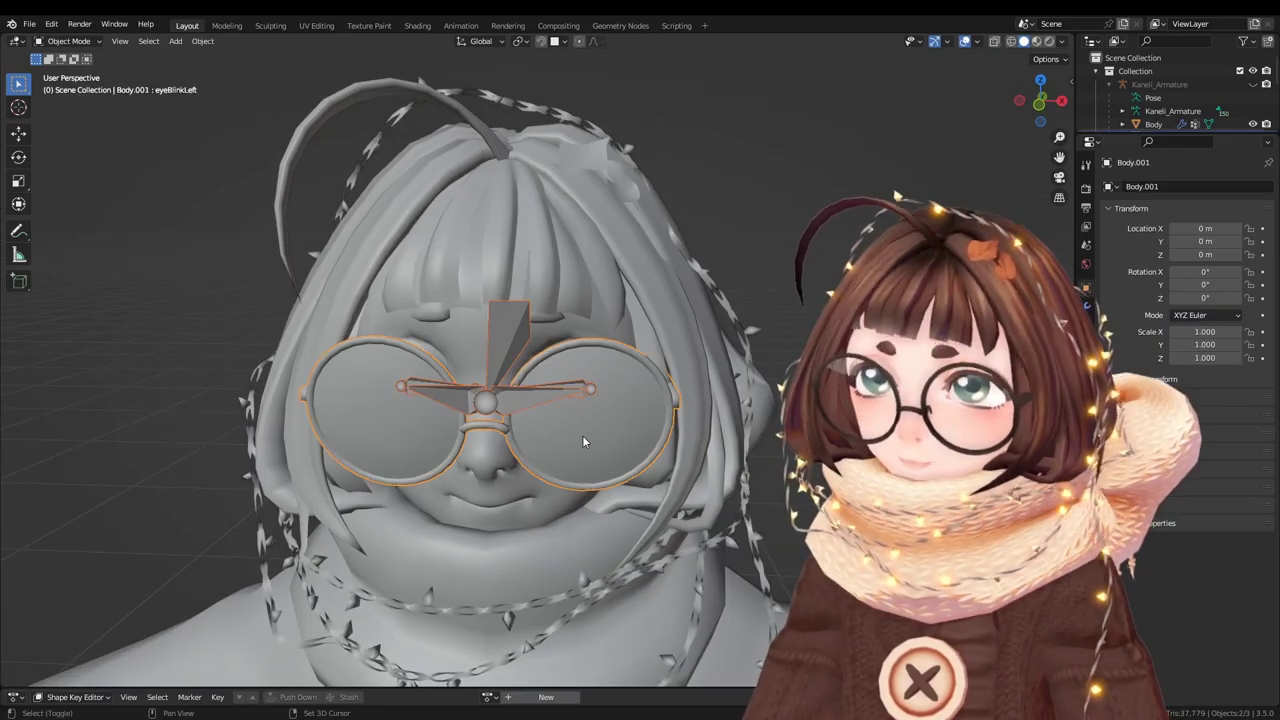
key(ctrl+Tab)
click(242, 323)
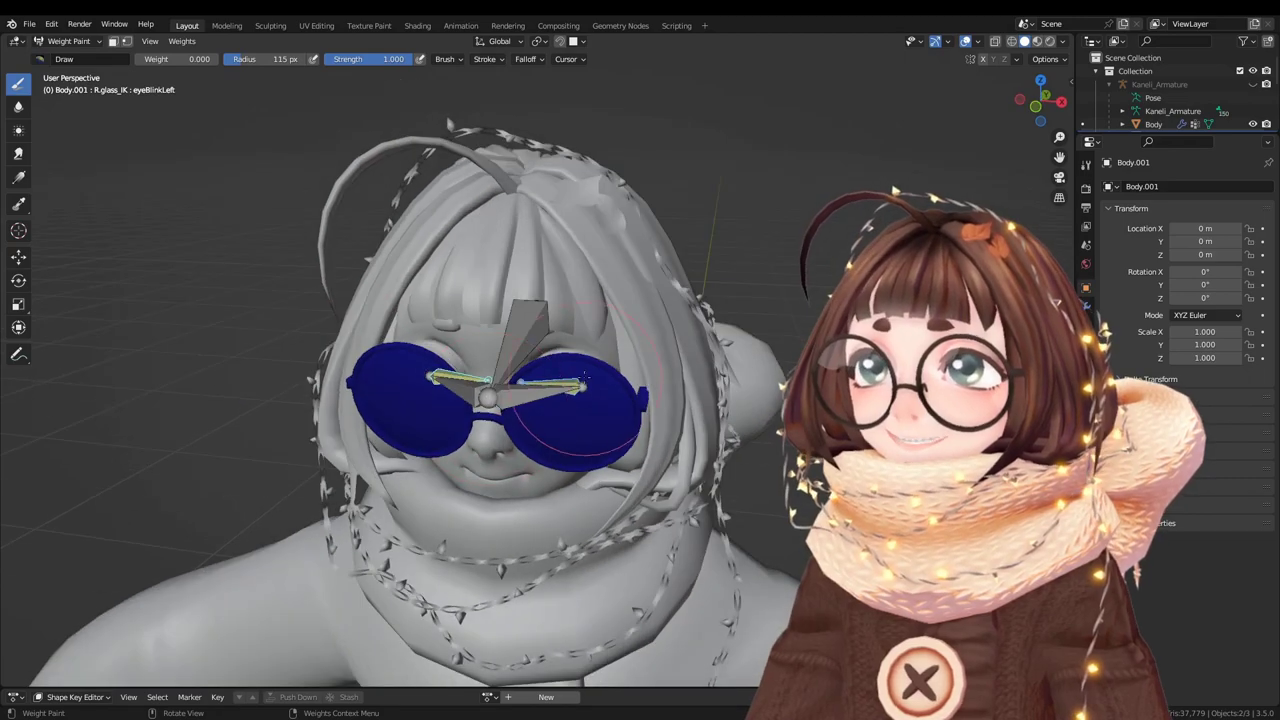
Examine the vertex weights on the glasses mesh by switching between the glasses armature's bones.
ctrl+click(548, 385)
middle_drag(548, 385, 502, 407)
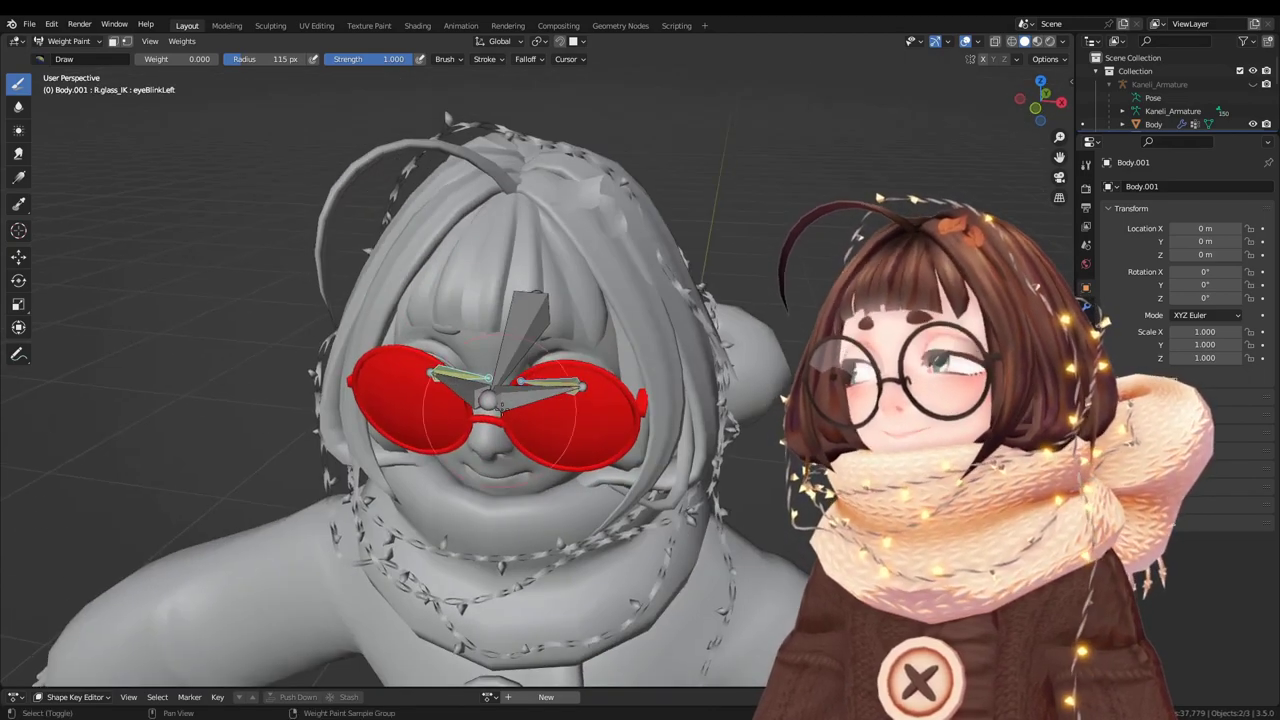
ctrl+click(515, 340)
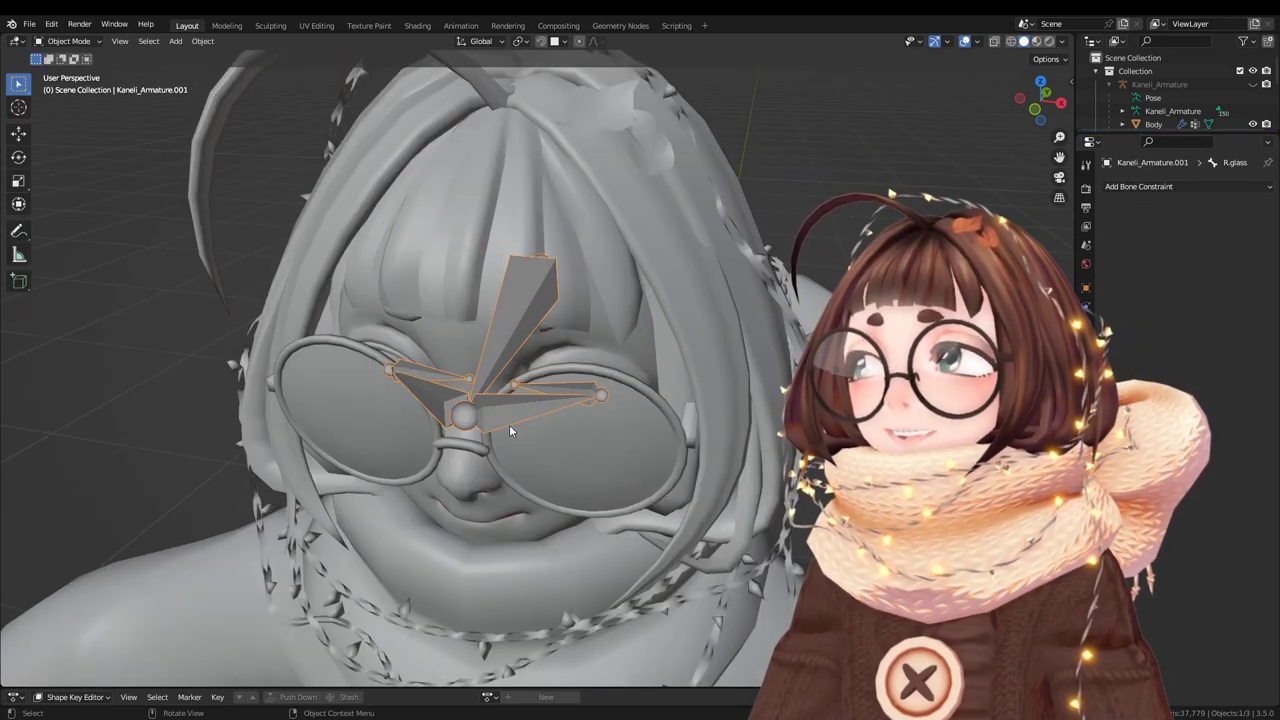
Return the armature to Pose Mode and select the L.glass_IK bone to view its IK constraint.
key(ctrl+Tab)
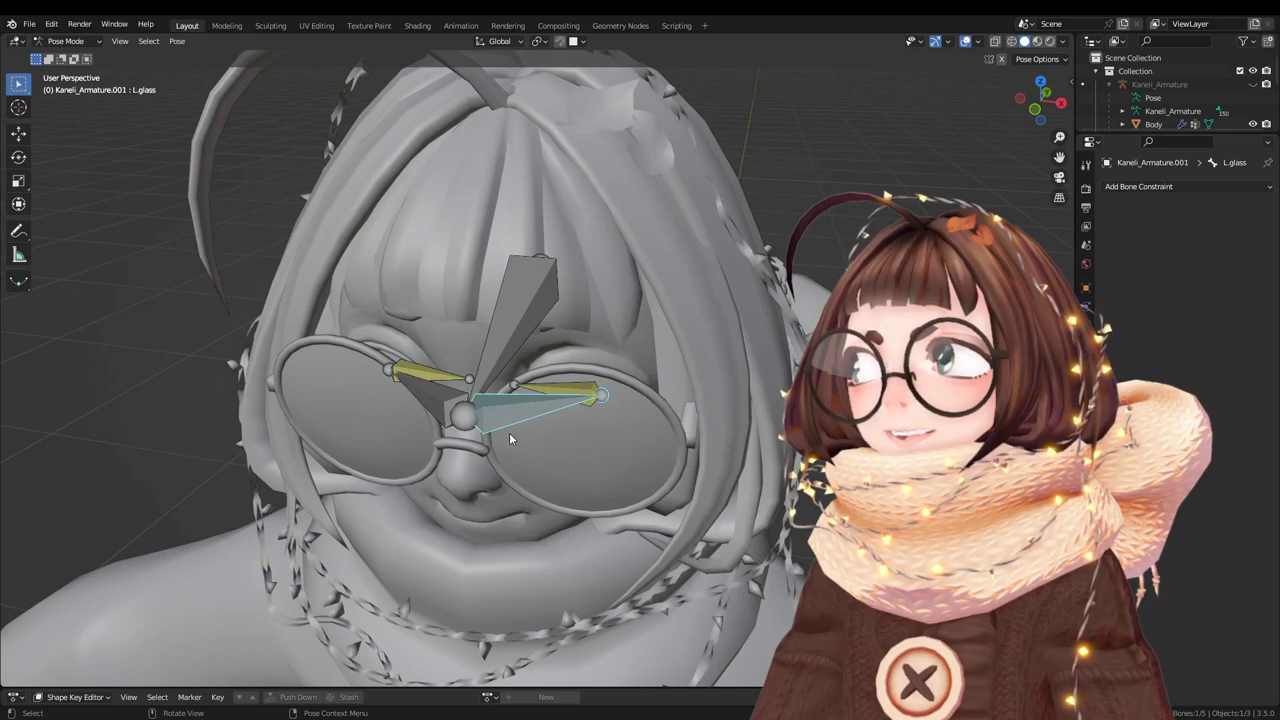
scroll(512, 433, down, 1)
middle_drag(515, 431, 580, 405)
click(559, 382)
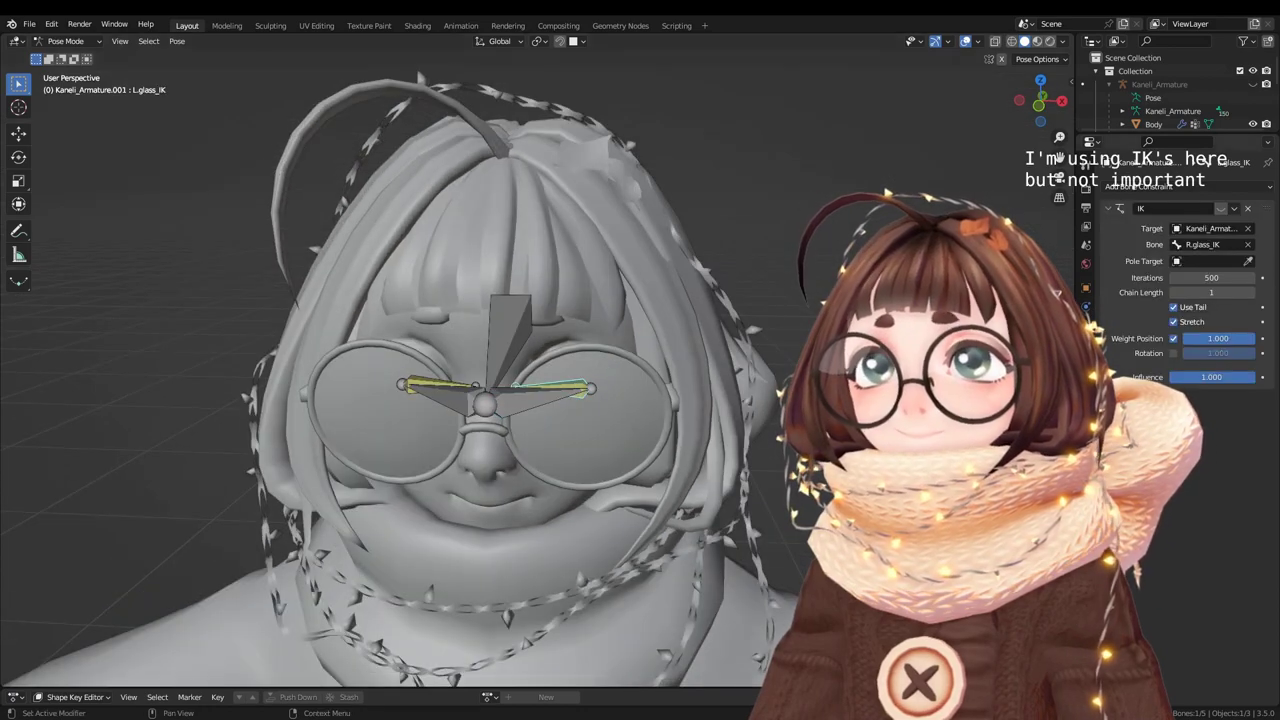
Test-rotate the L.glass bone around the bridge and clear the rotation of all bones.
click(514, 408)
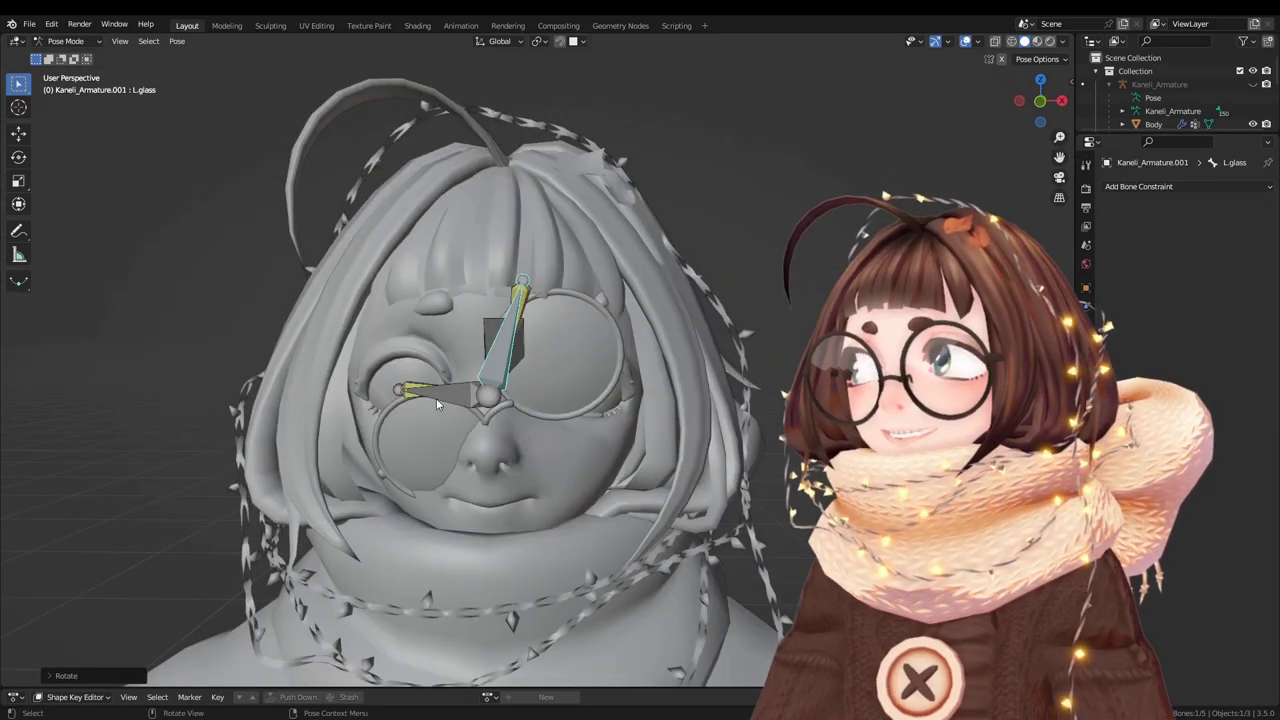
key(r)
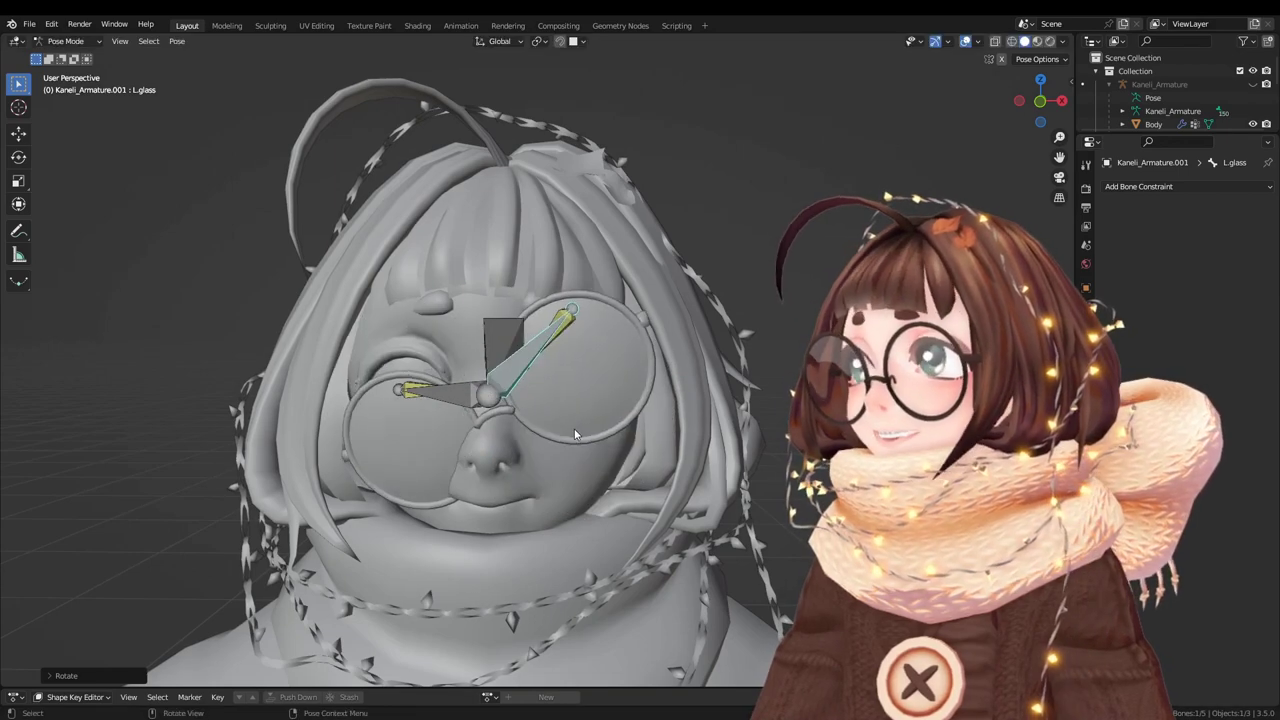
middle_drag(575, 433, 571, 404)
key(a)
key(alt+r)
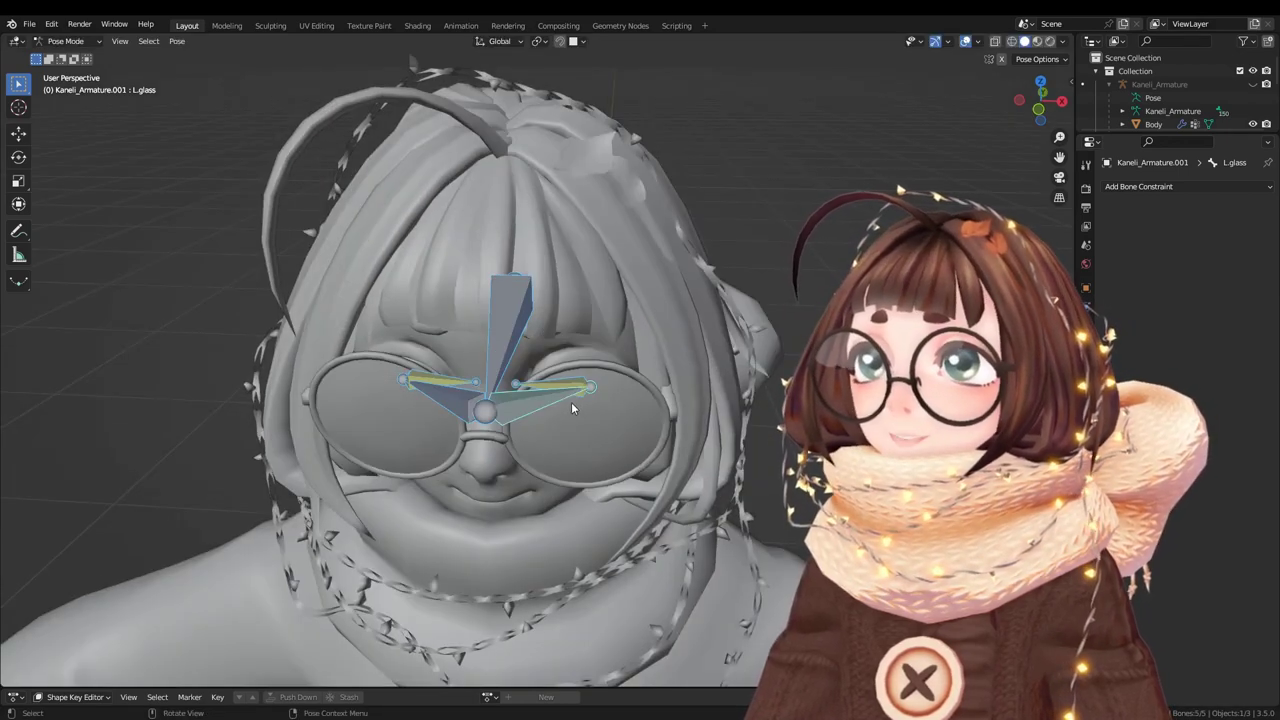
Enable the IK constraints on L.glass_IK and R.glass_IK and test them with a rotation of L.glass that is undone.
click(533, 381)
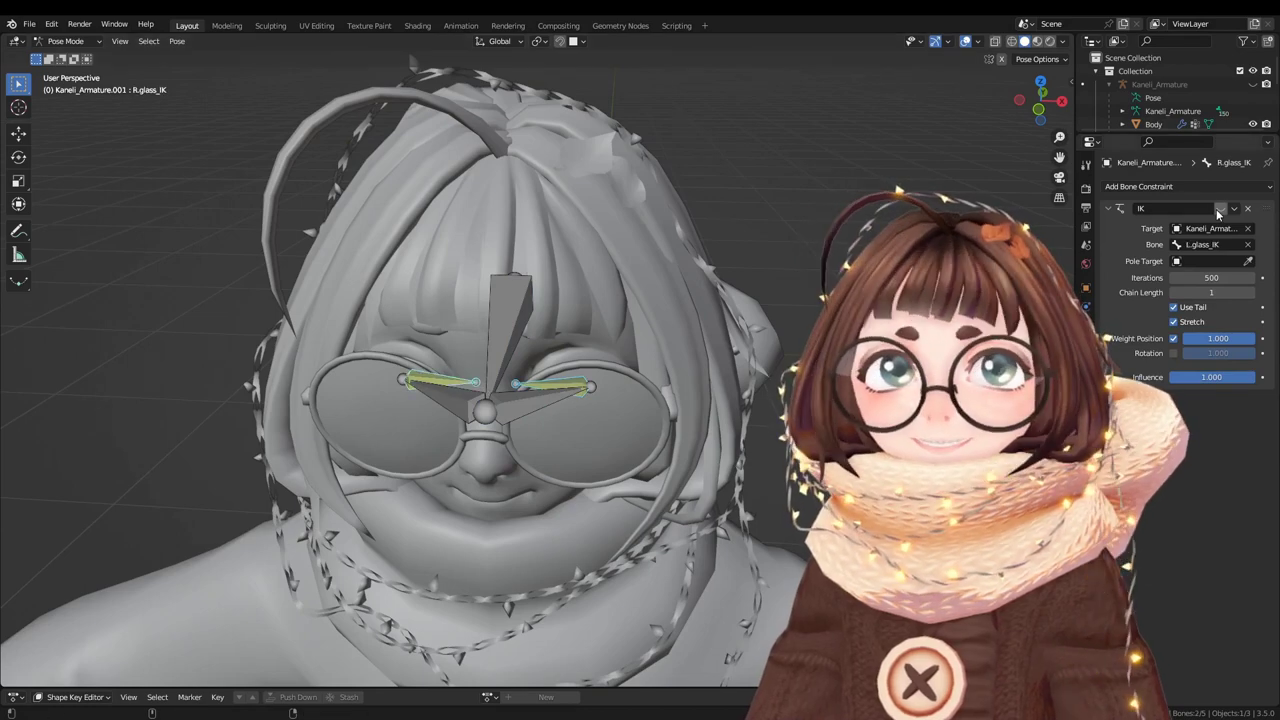
click(526, 409)
middle_drag(526, 409, 651, 469)
key(r)
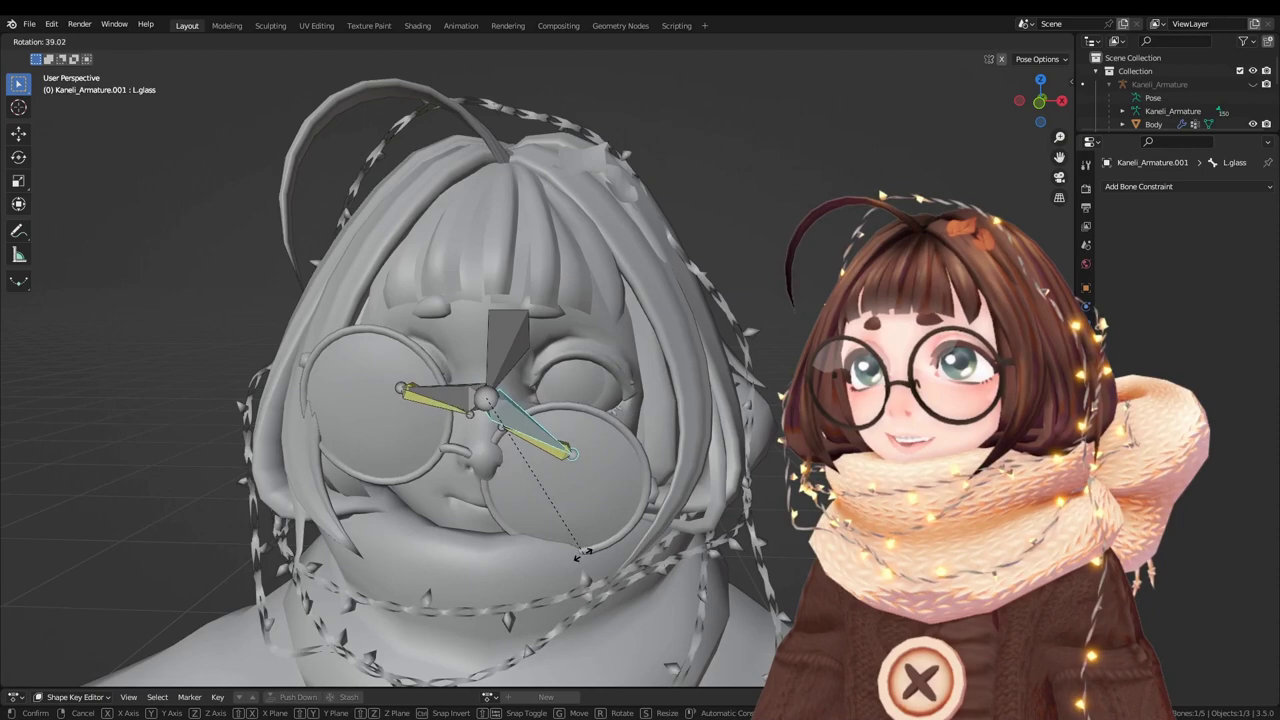
click(543, 291)
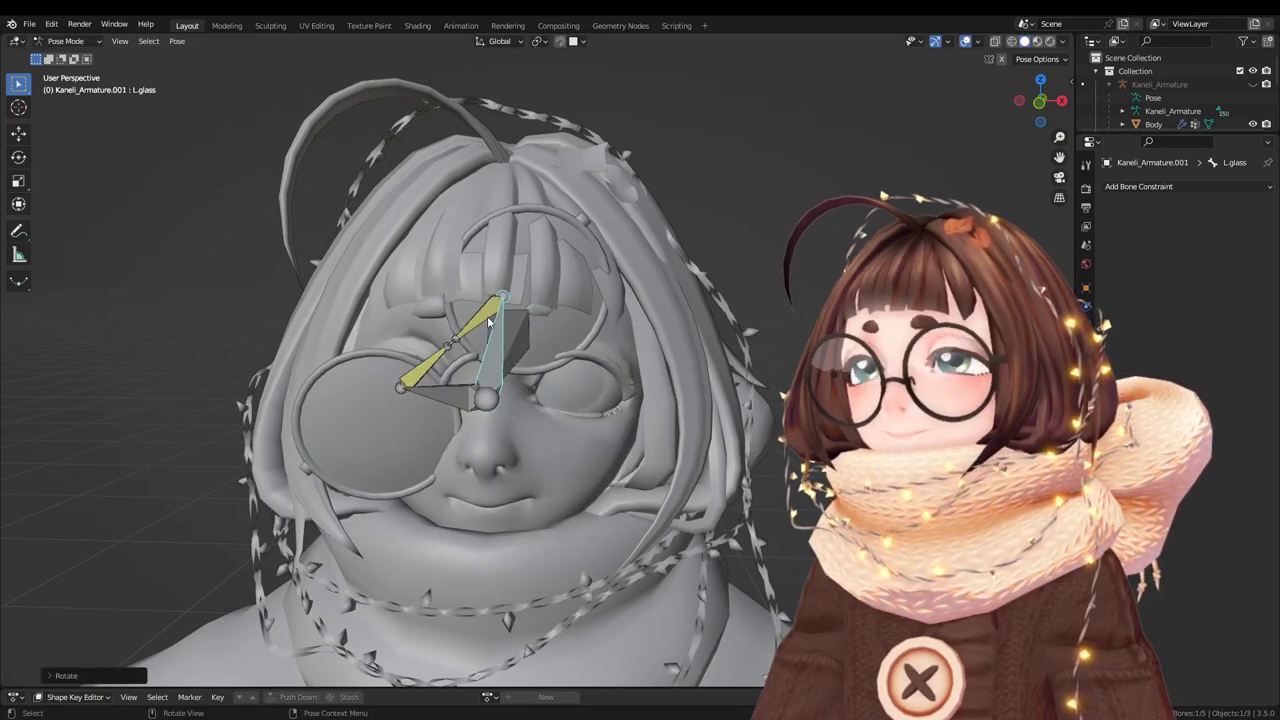
key(ctrl+z)
Test the IK behaviour by swinging the L.glass bone across the face and with a slight rotation.
middle_drag(462, 358, 667, 365)
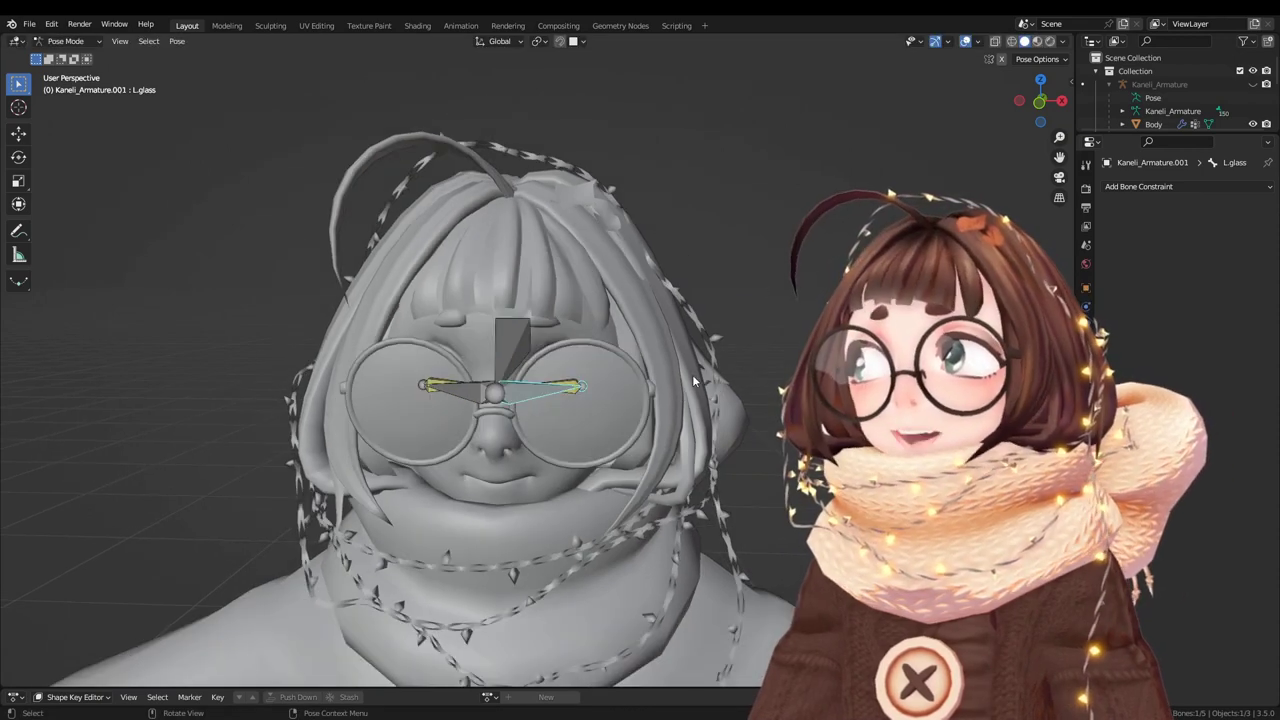
key(r)
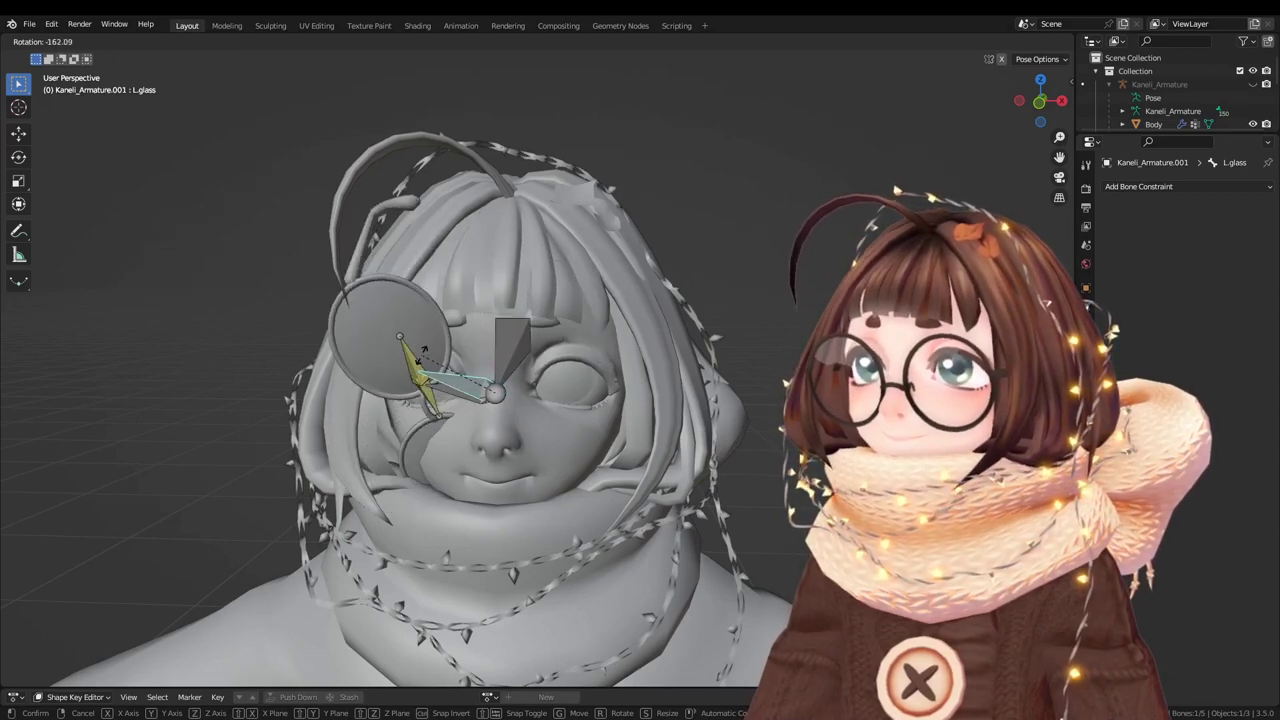
click(428, 388)
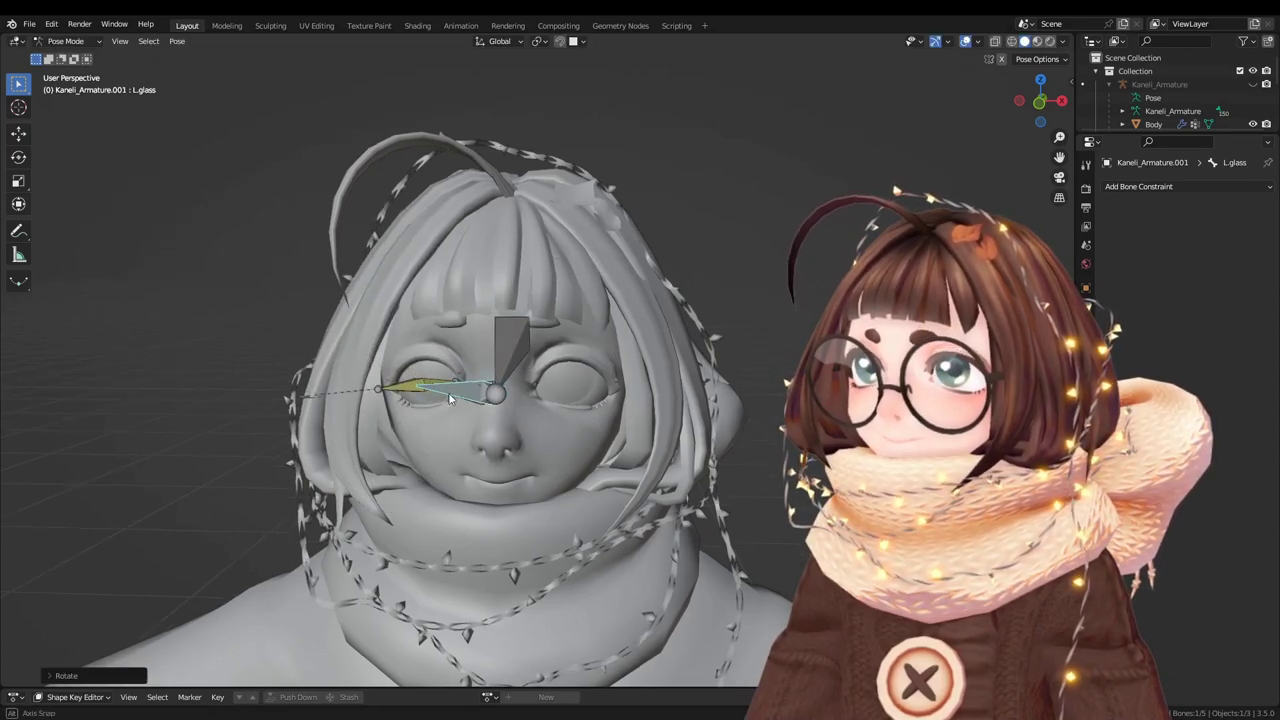
middle_drag(440, 395, 534, 399)
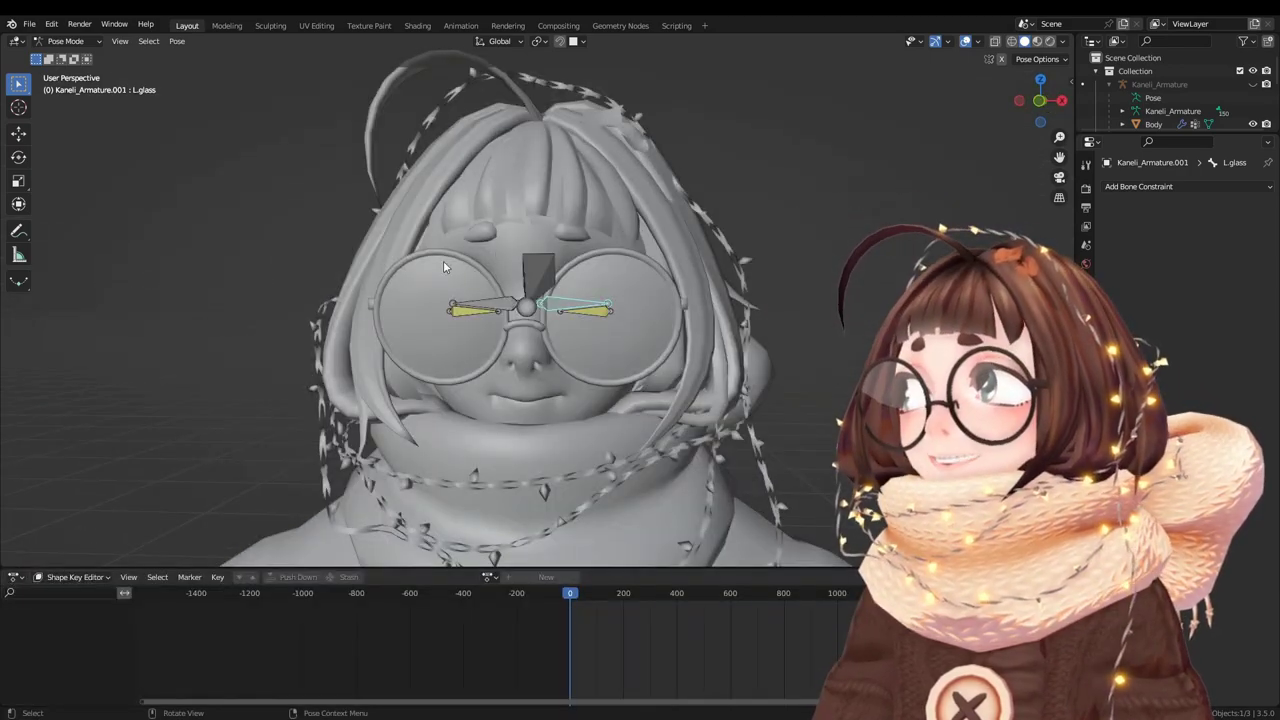
key(r)
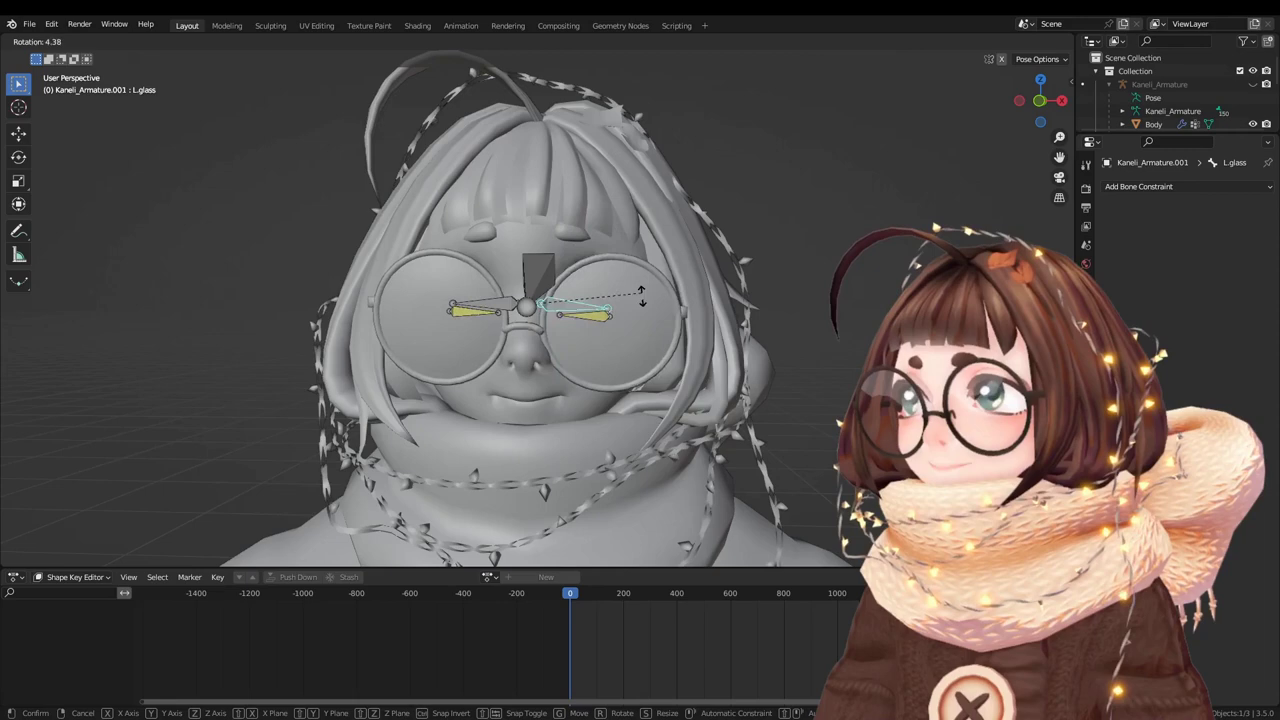
right_click(676, 342)
Examine the IK constraint targets of the L.glass_IK and R.glass_IK bones.
middle_drag(680, 342, 600, 375)
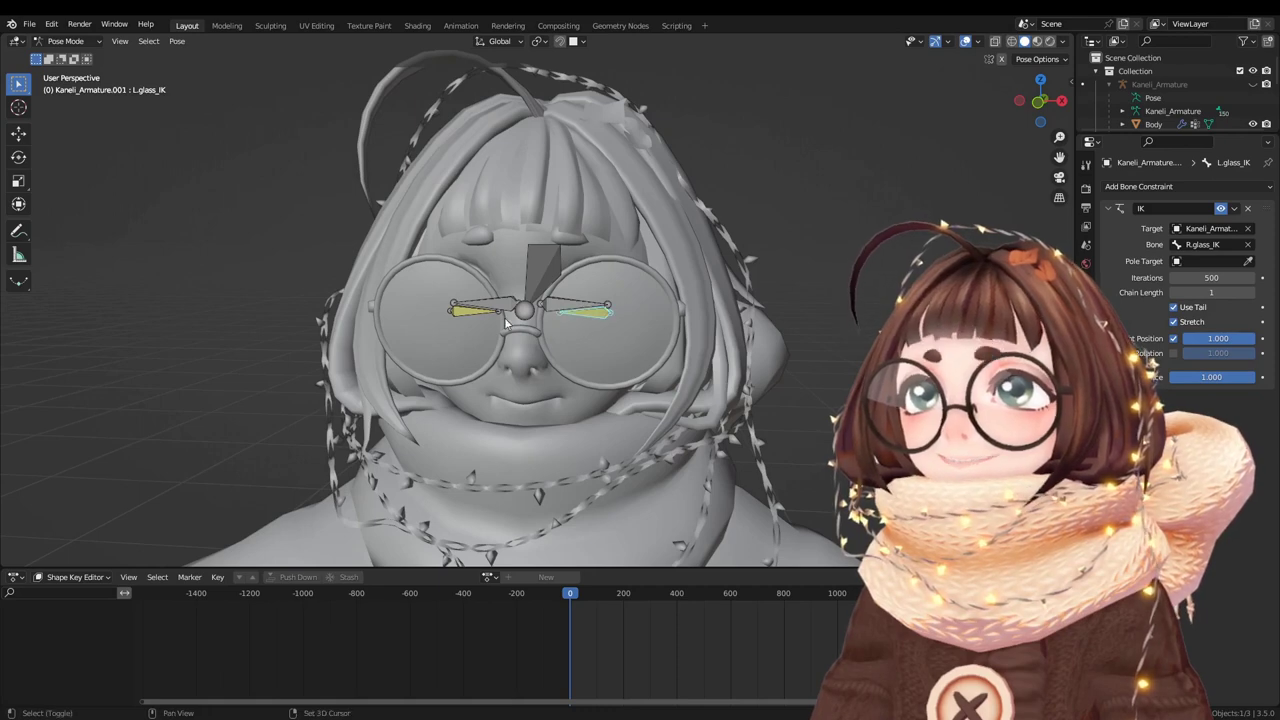
click(466, 311)
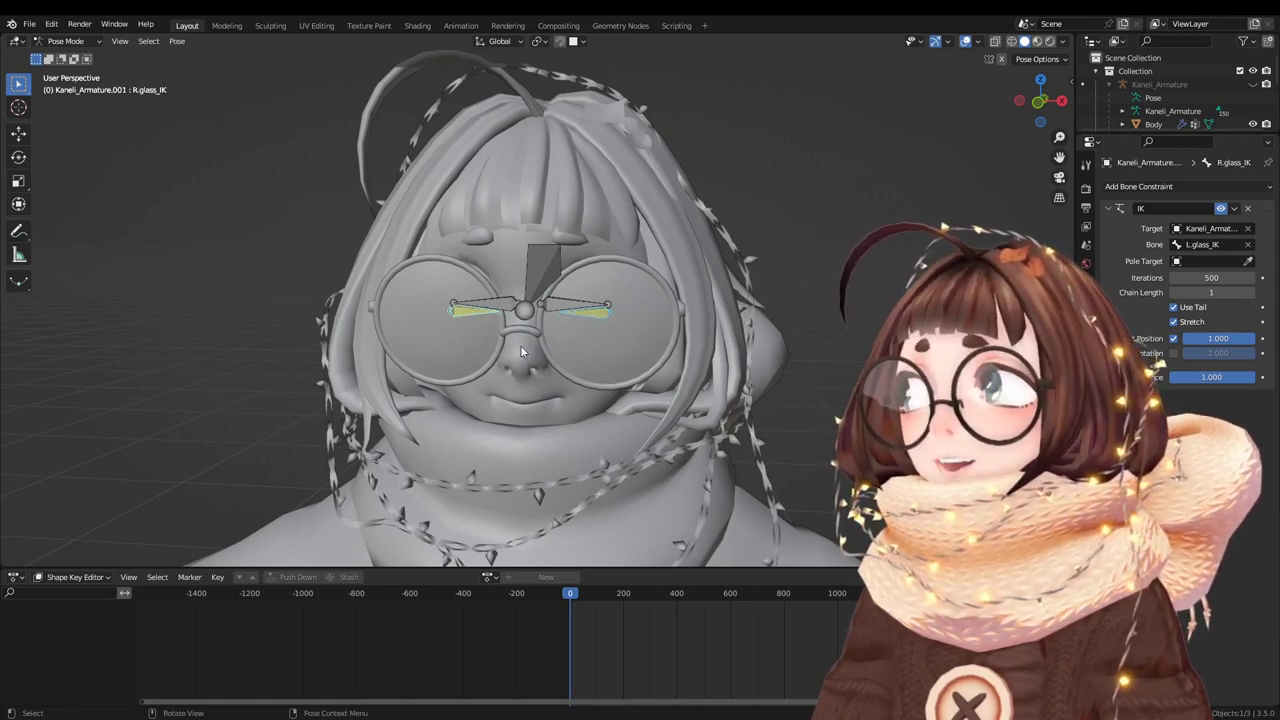
Try rotating the L.glass bone in Edit Mode and undo the rotation.
click(557, 302)
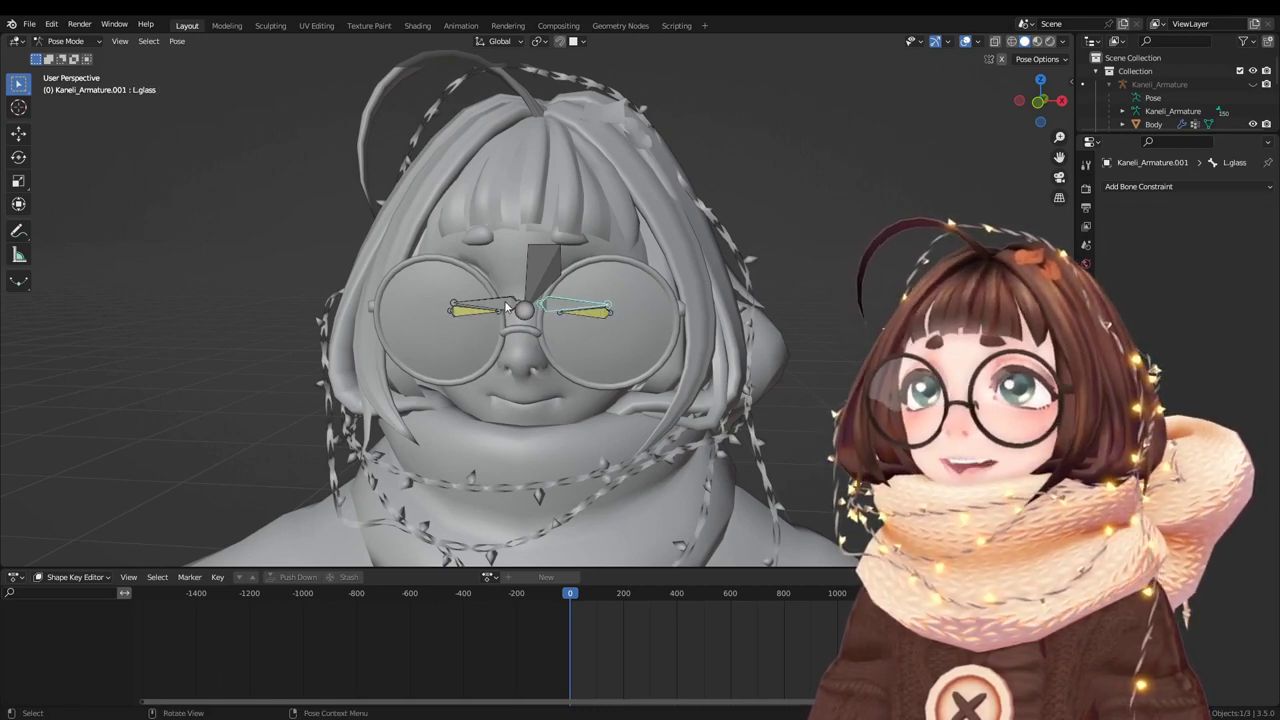
key(r)
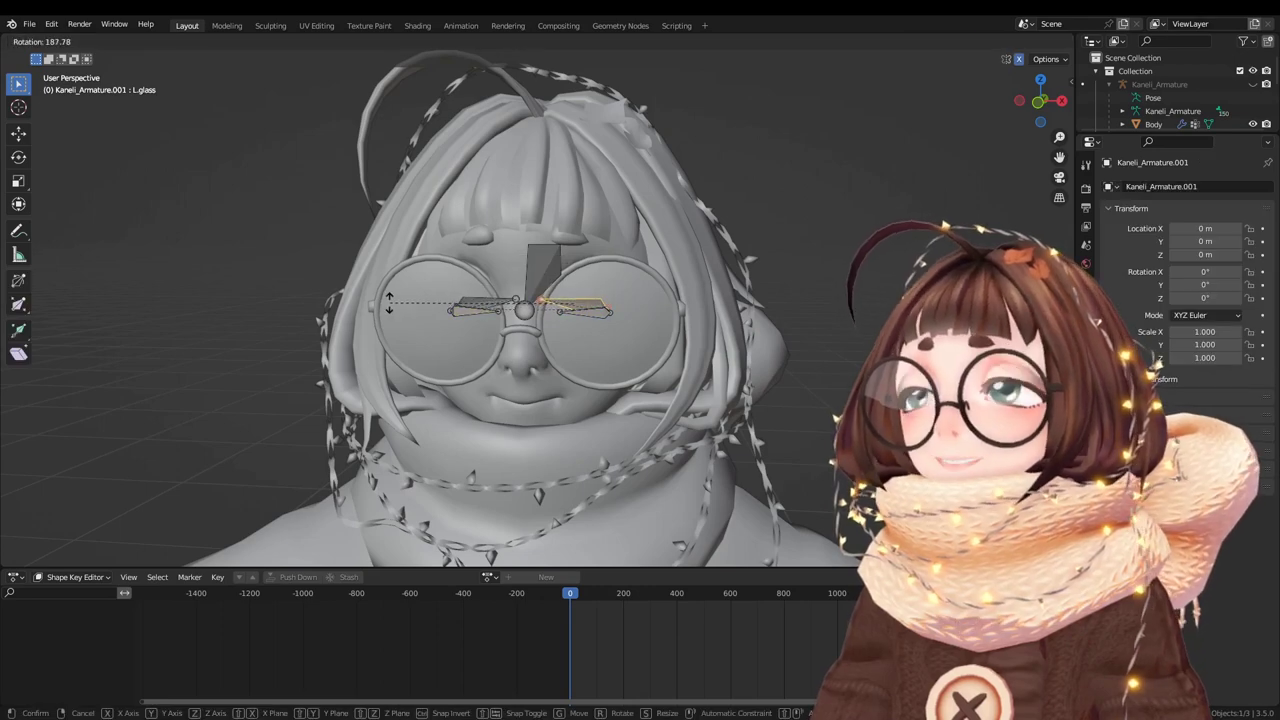
click(390, 304)
key(ctrl+z)
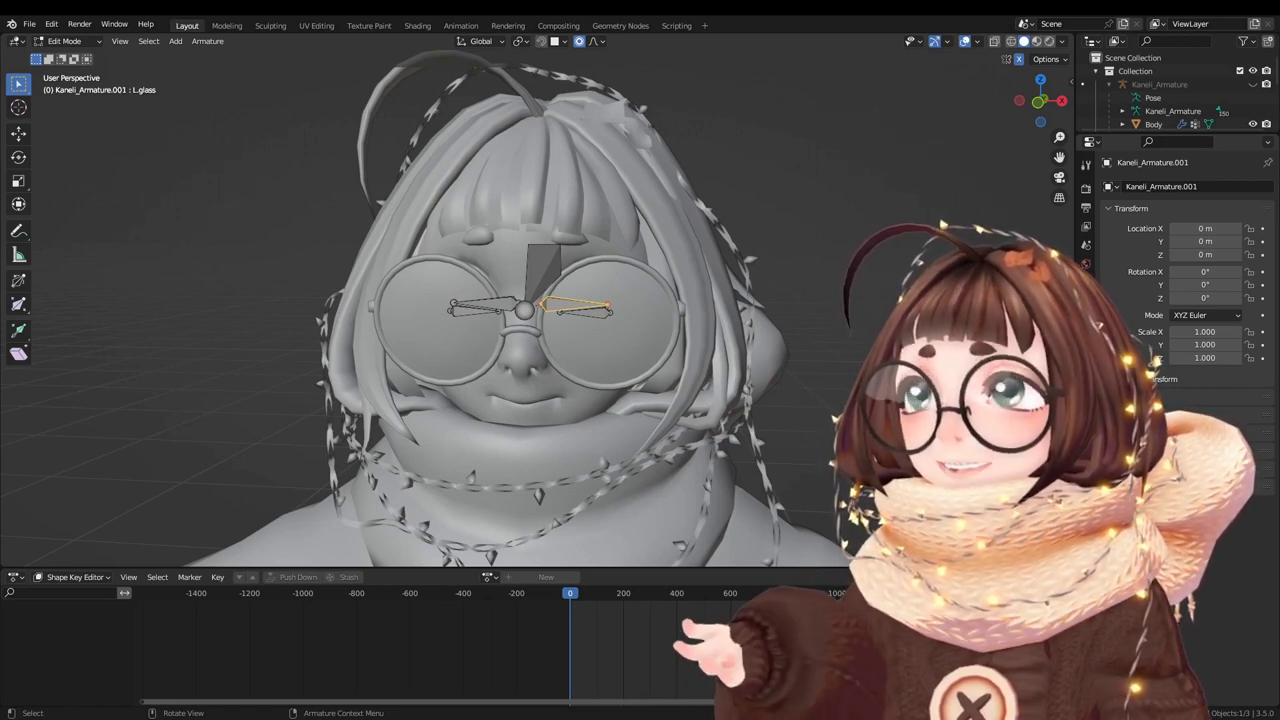
Return to Pose Mode and try a slight rotation of the L.glass bone, cancelling it.
scroll(525, 305, up, 2)
key(Tab)
key(r)
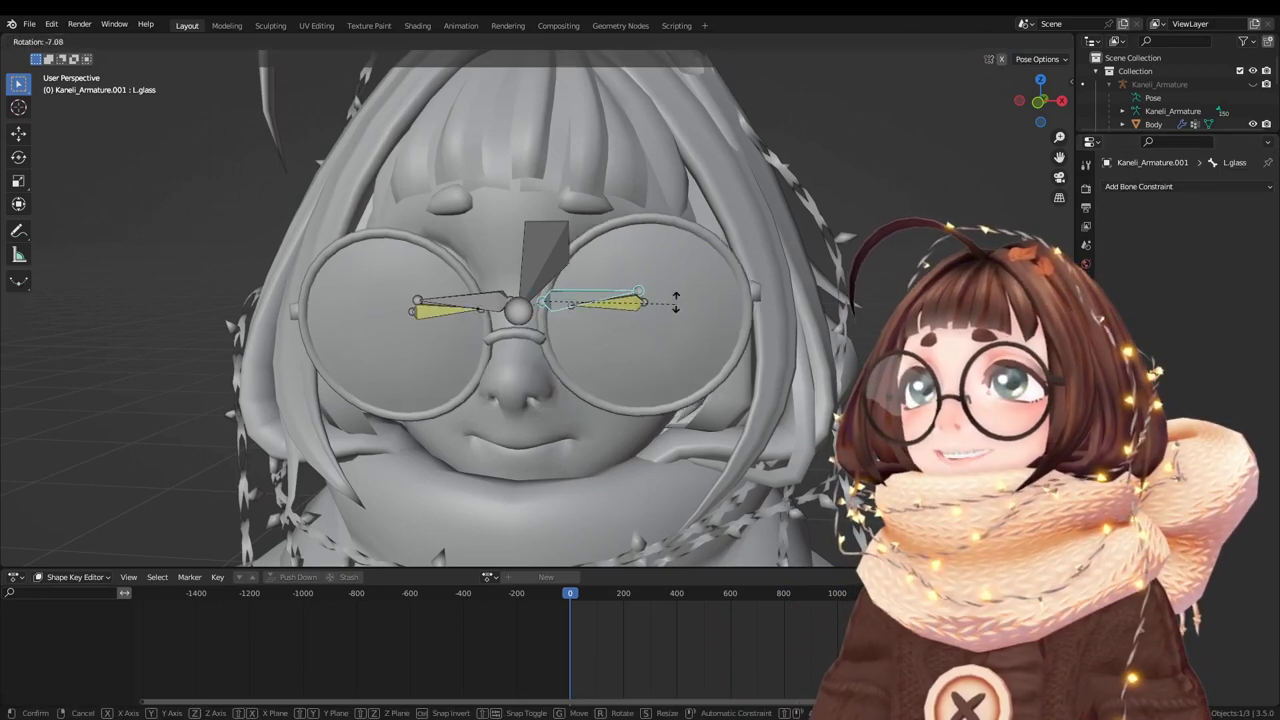
right_click(609, 315)
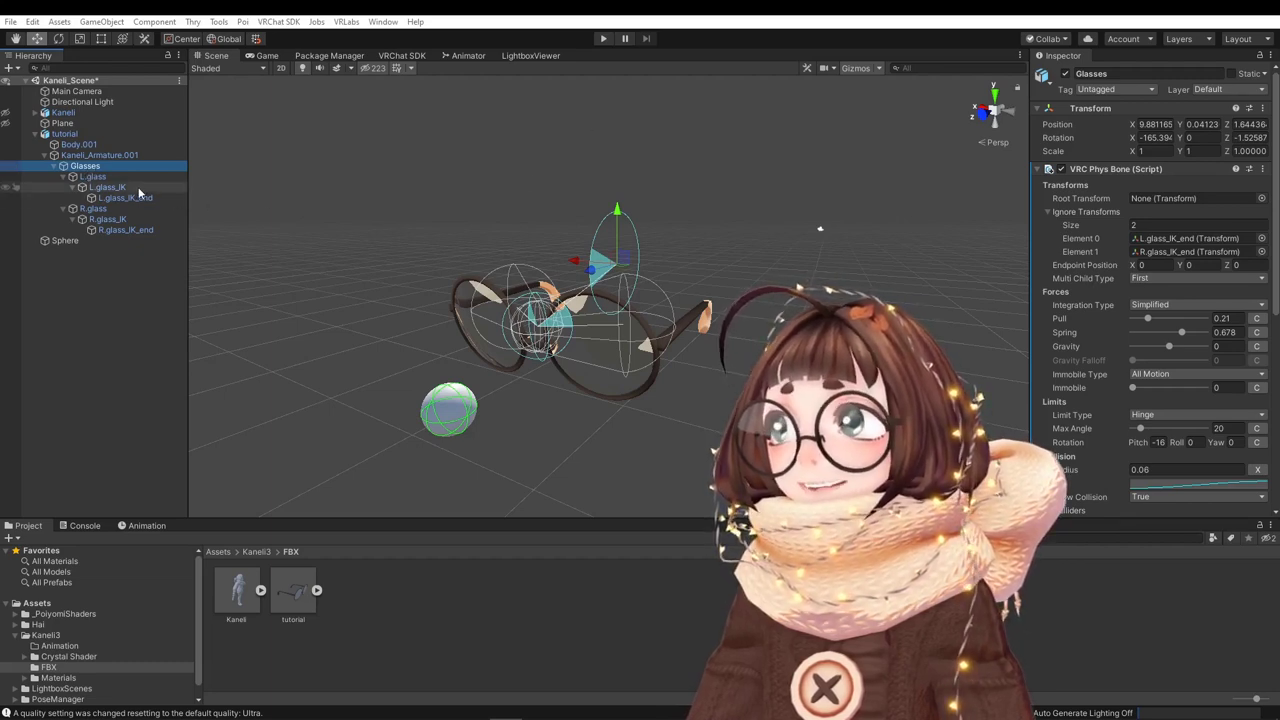
Add an Aim Constraint with one empty source slot to both the L.glass_IK and R.glass_IK bones.
click(107, 187)
ctrl+click(105, 219)
middle_drag(607, 313, 588, 332)
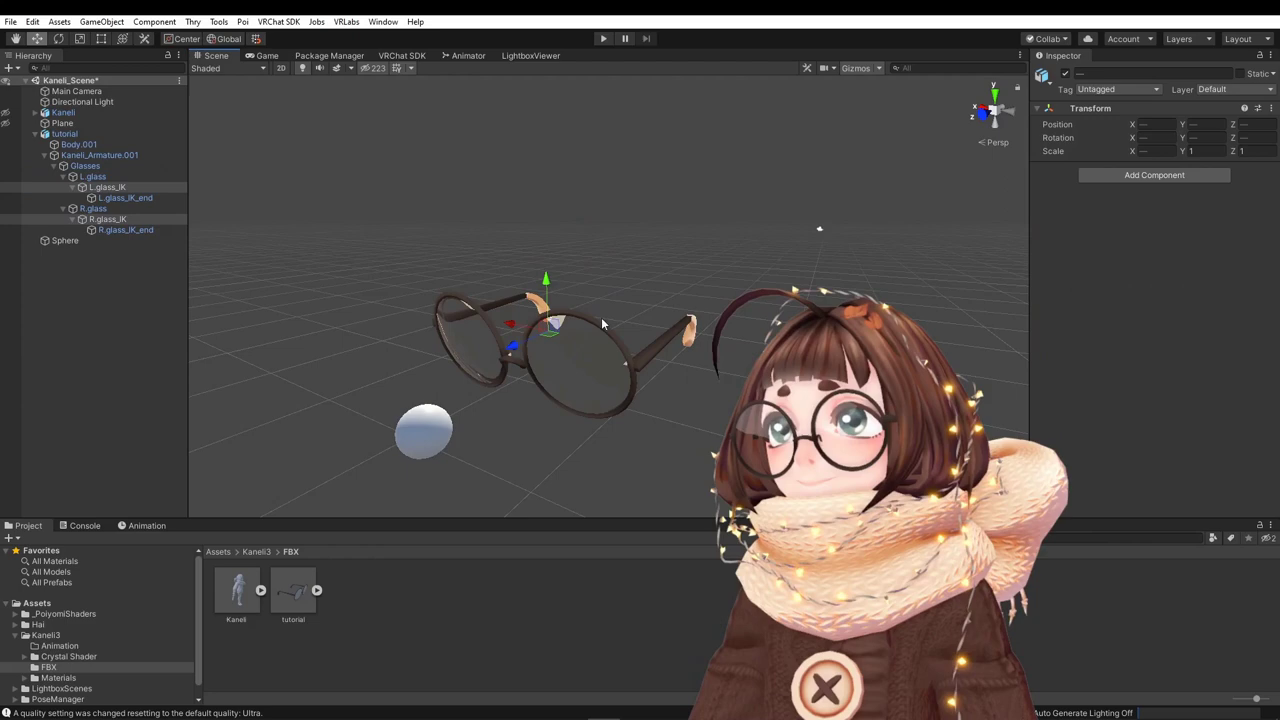
right_drag(640, 308, 649, 357)
middle_drag(649, 357, 530, 208)
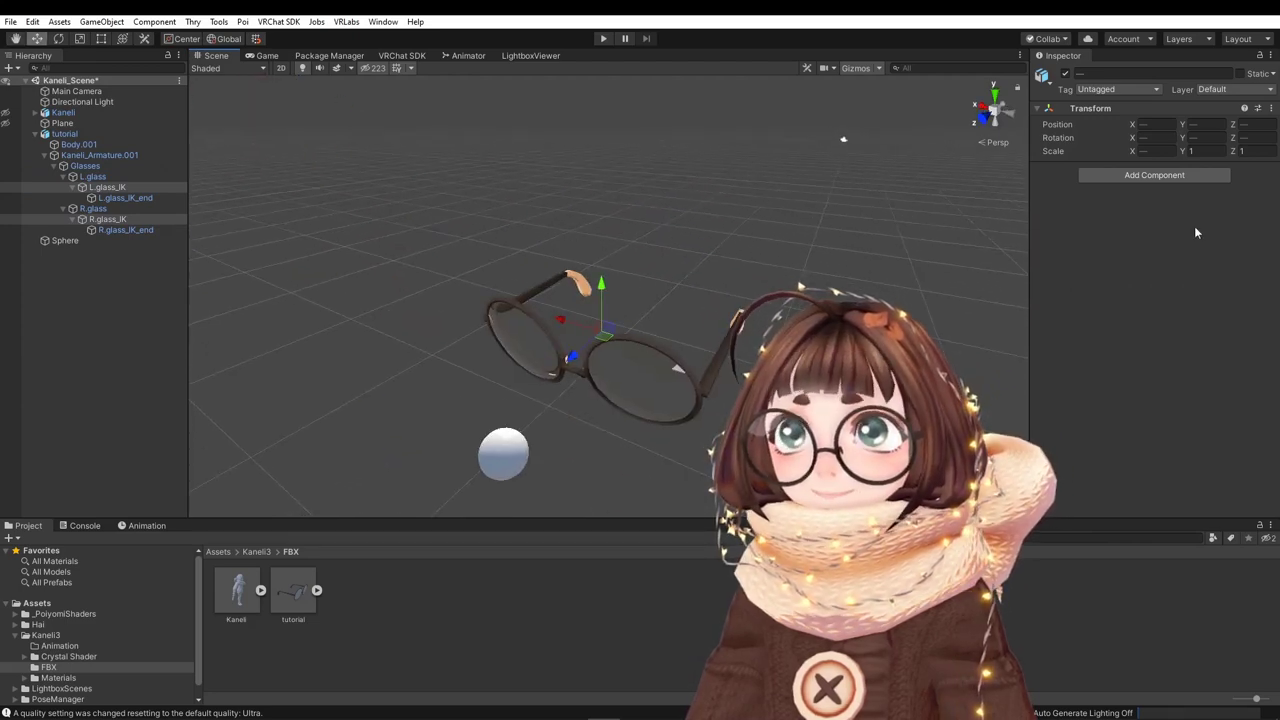
click(1137, 177)
text(aim)
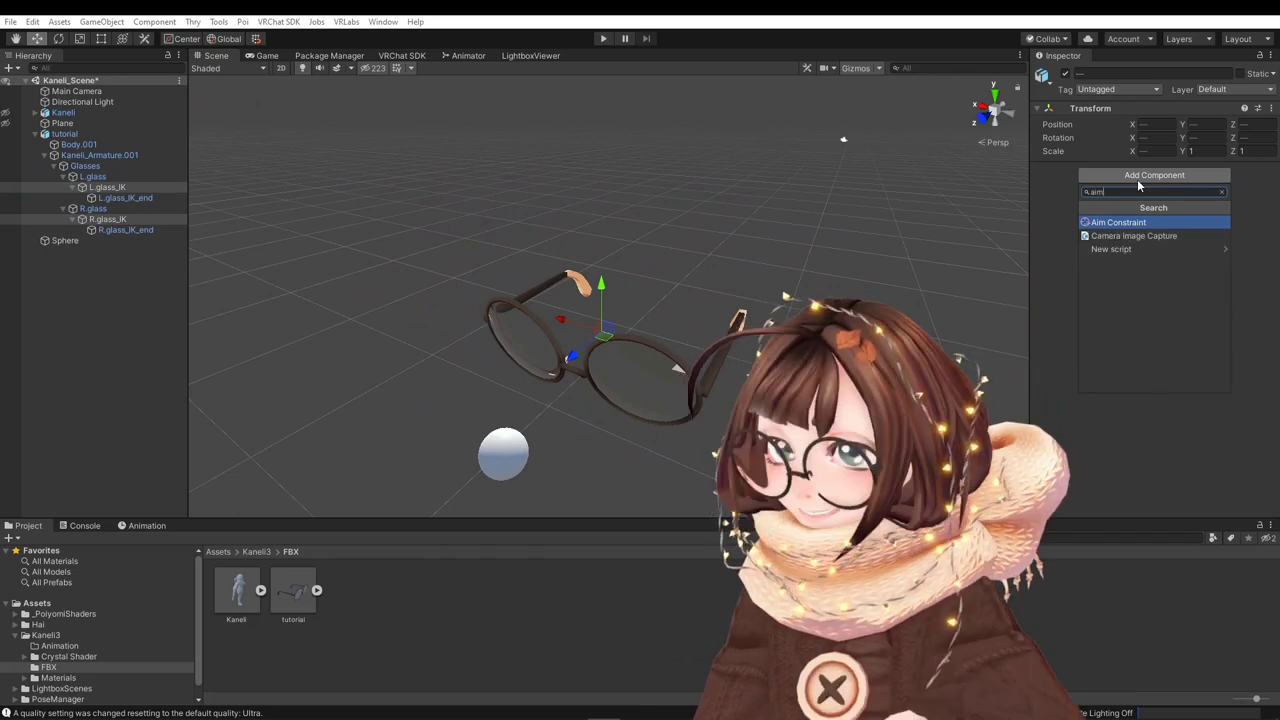
click(1134, 223)
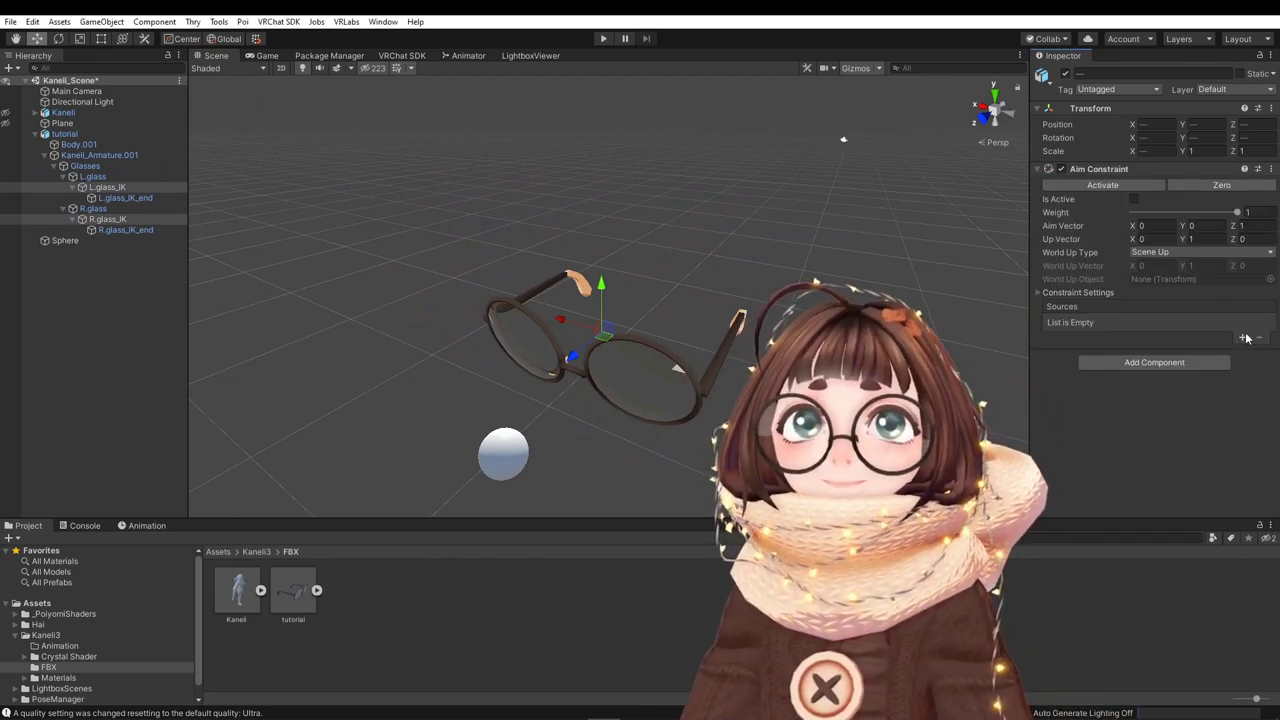
click(1244, 339)
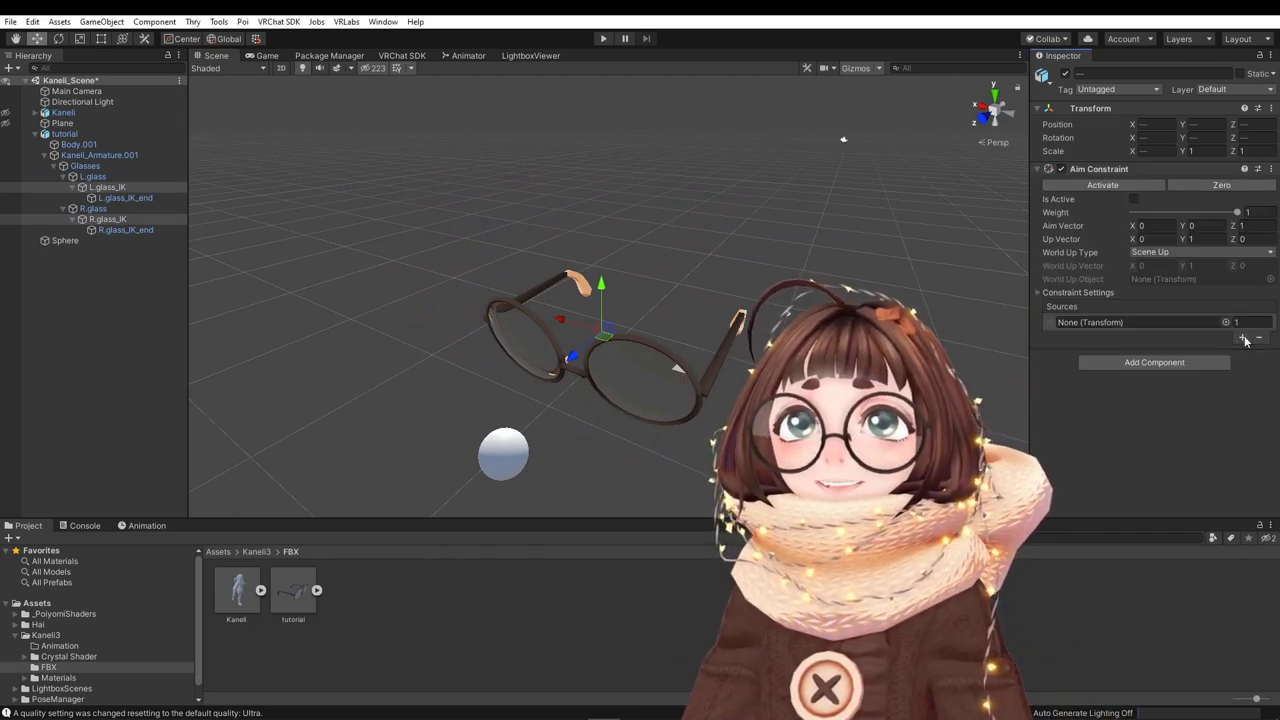
Assign R.glass_IK as the Aim Constraint source of L.glass_IK and activate the constraint.
click(110, 189)
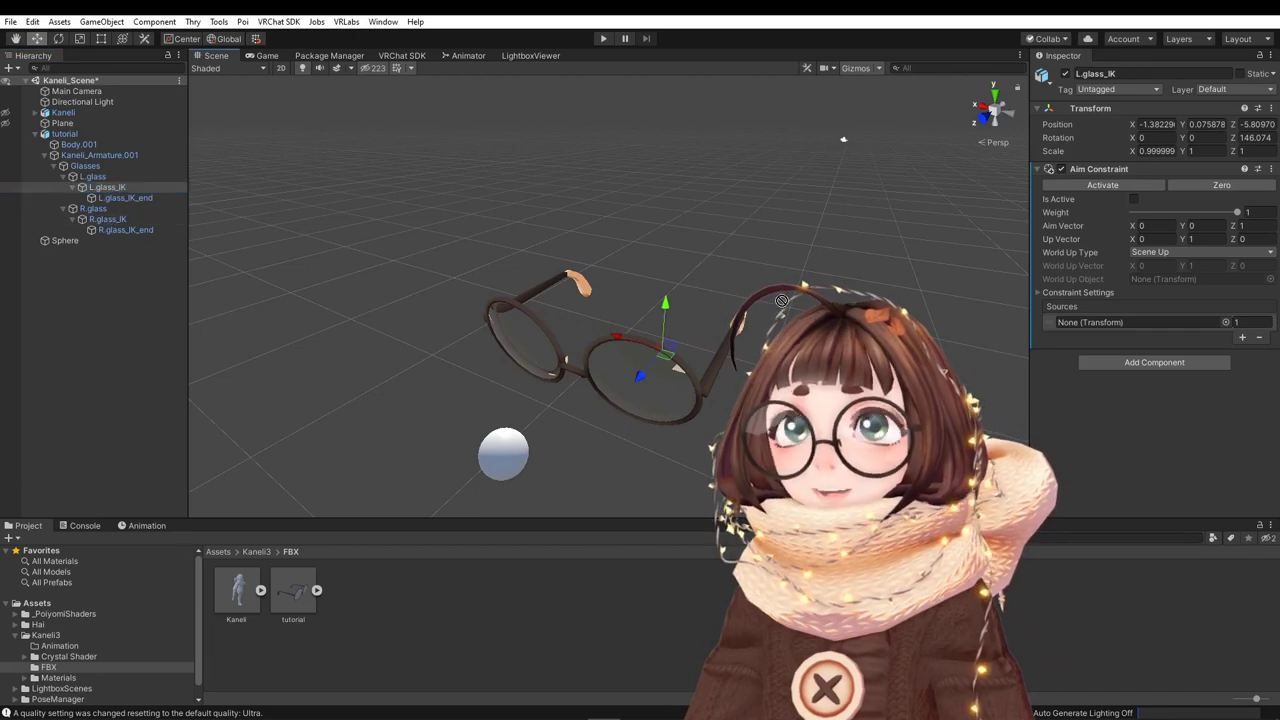
drag(1087, 326, 1089, 324)
click(1101, 189)
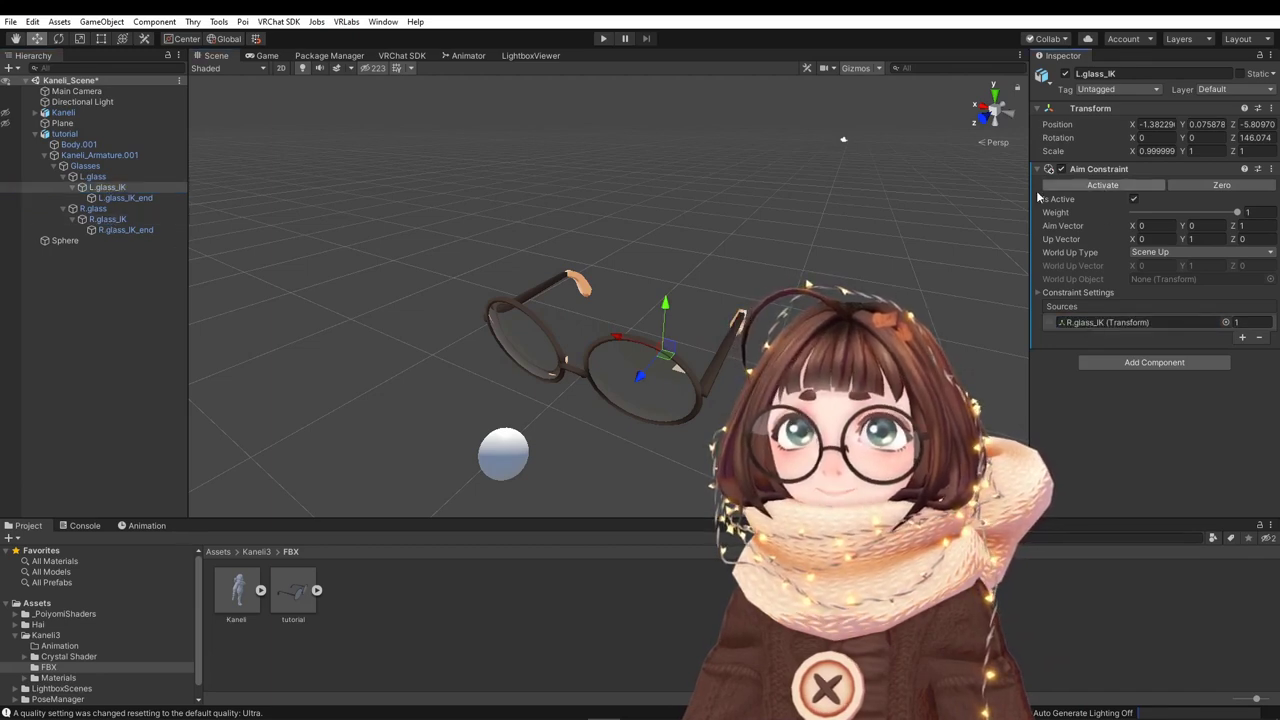
Assign L.glass_IK as the Aim Constraint source of R.glass_IK and activate the constraint.
click(107, 219)
drag(107, 187, 1123, 324)
click(1103, 185)
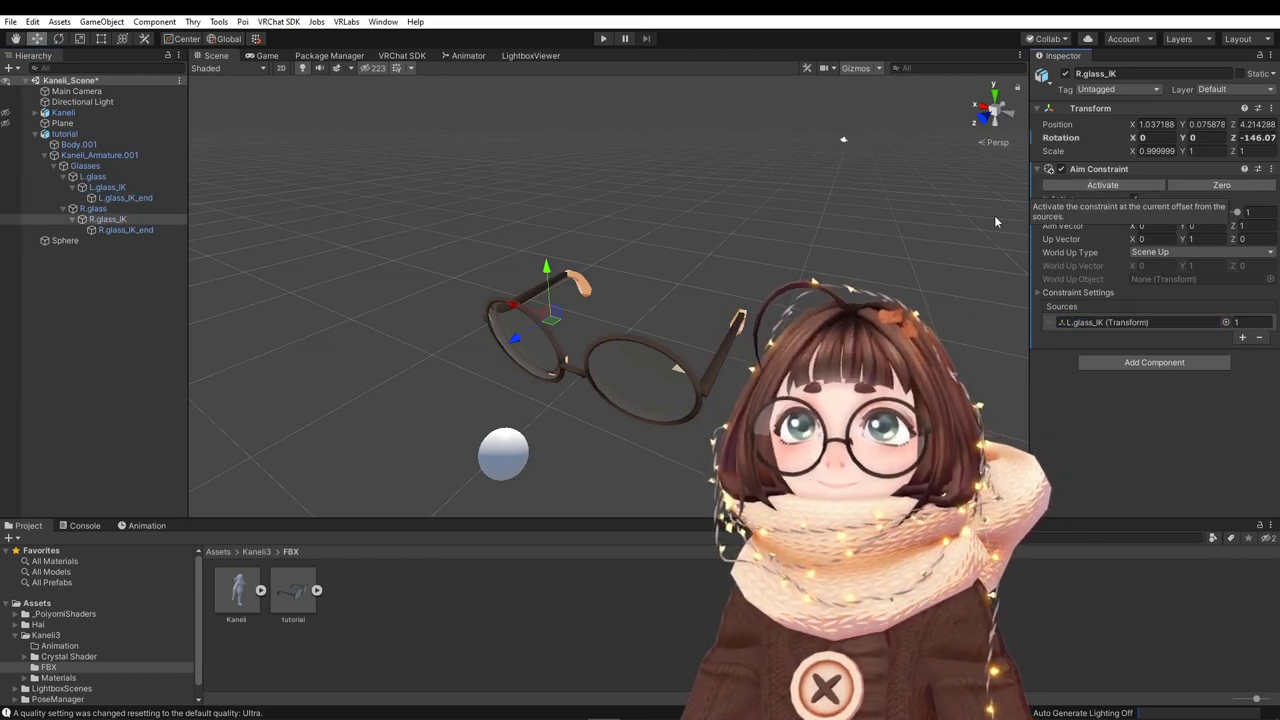
middle_drag(635, 363, 637, 308)
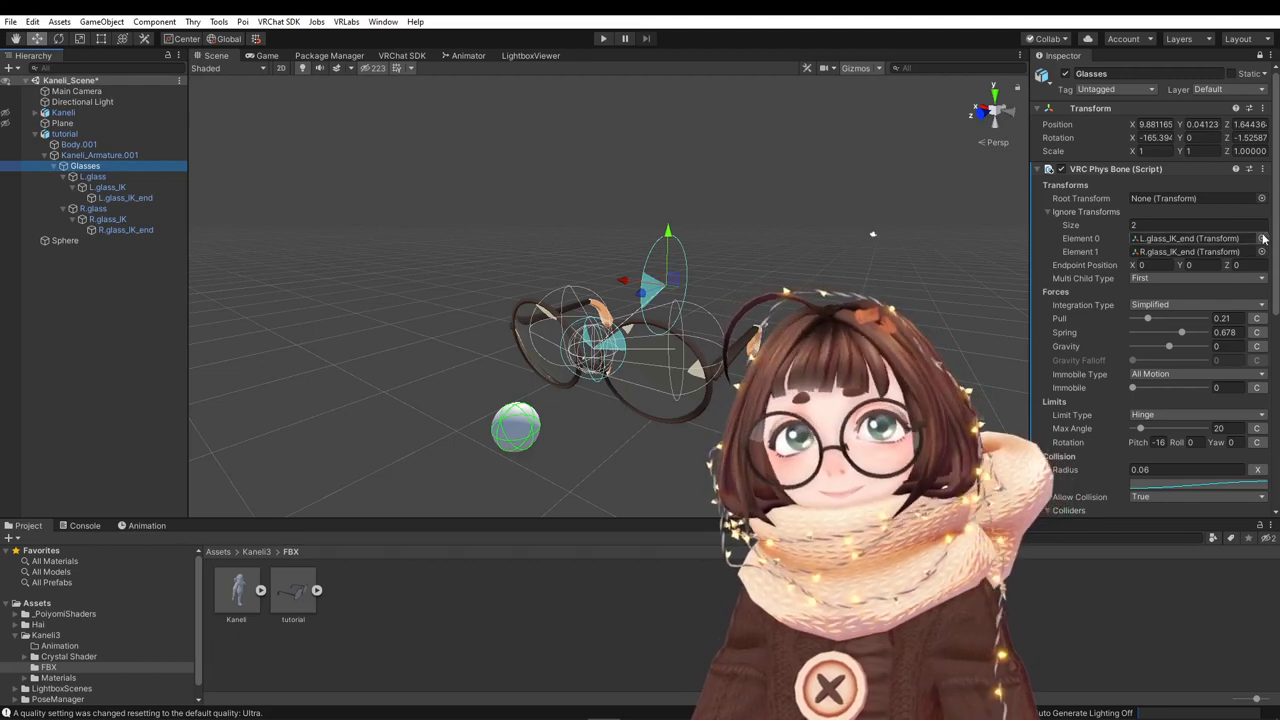
Review the Glasses Phys Bone settings and test the physics in Play Mode by moving the tutorial glasses model around.
scroll(1270, 249, down, 2)
scroll(1270, 249, down, 1)
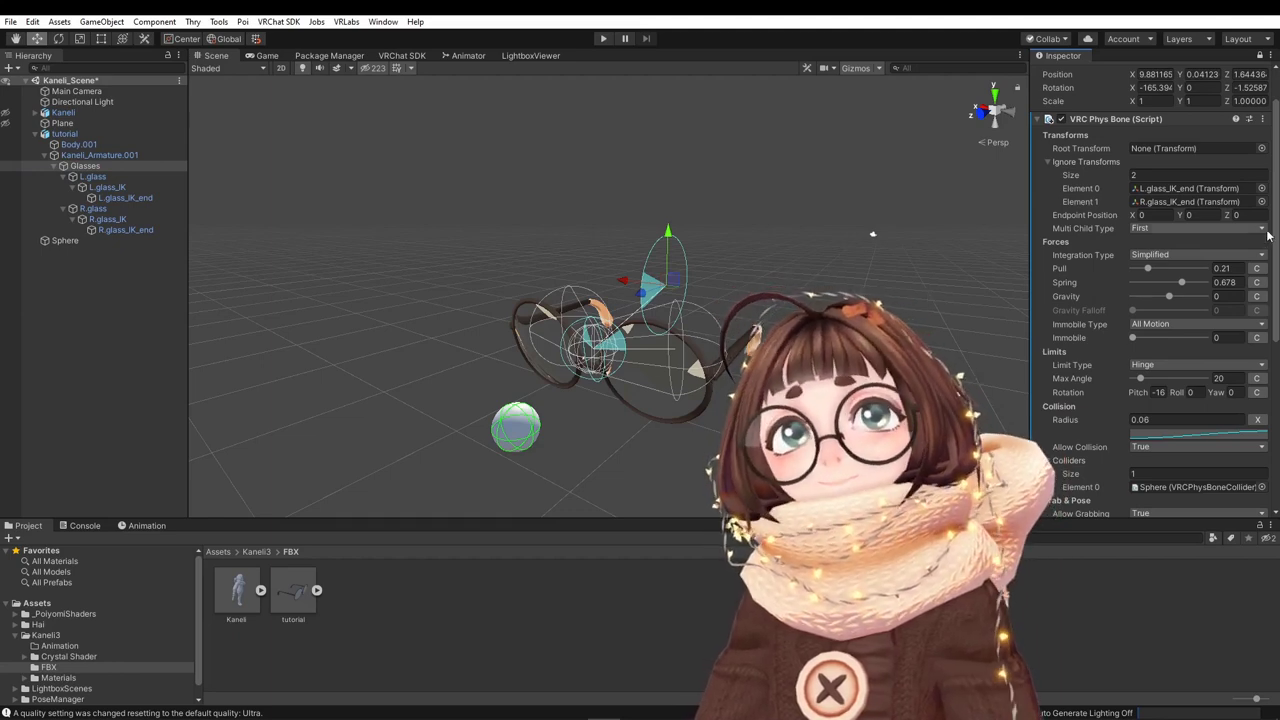
scroll(1062, 276, down, 3)
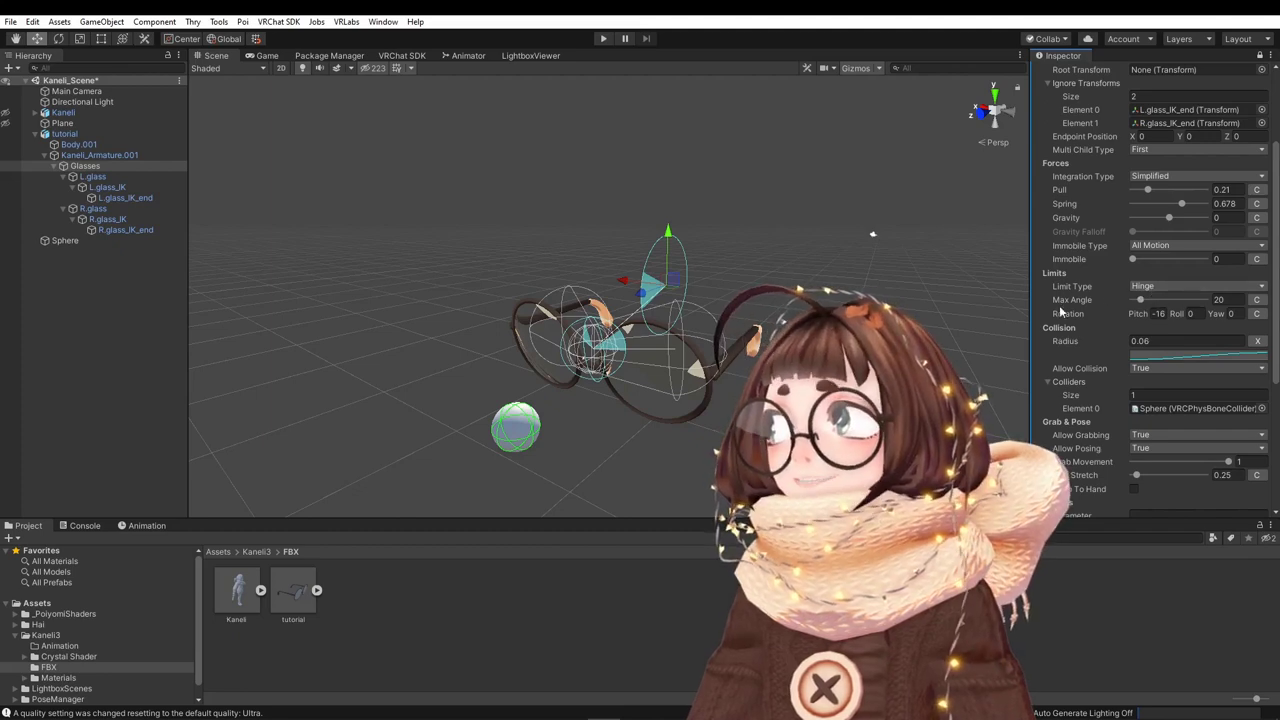
click(604, 40)
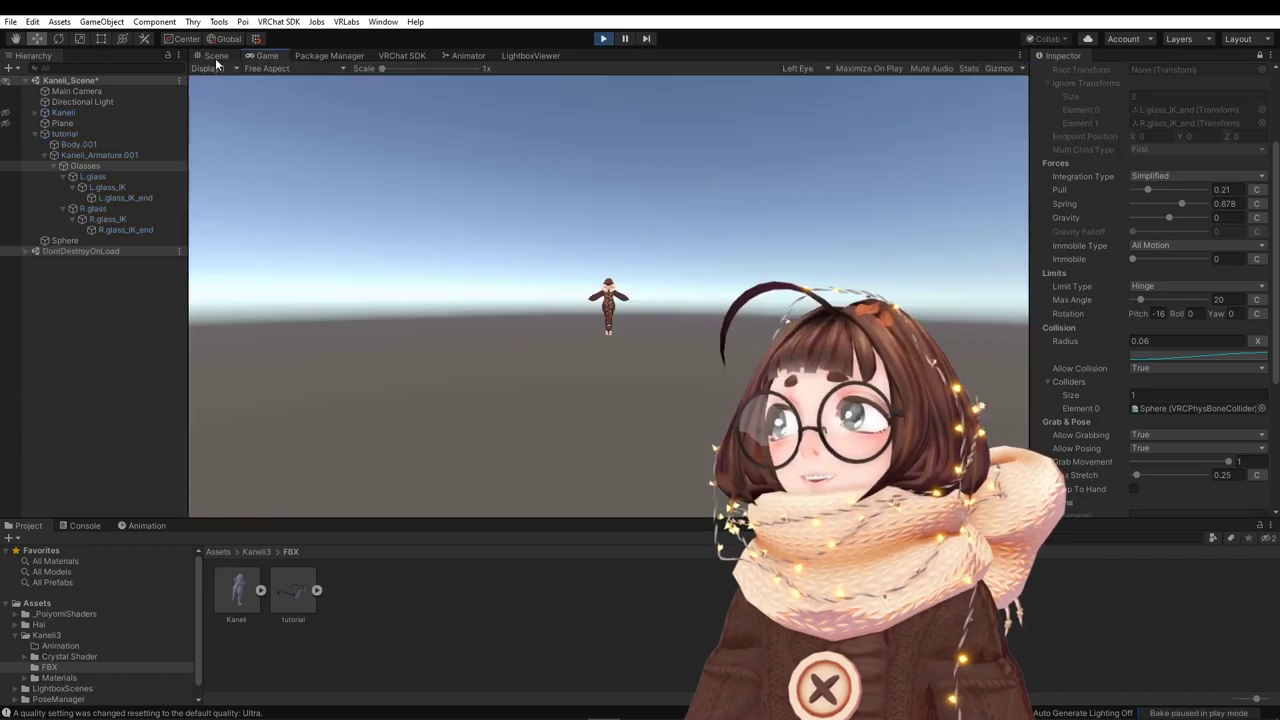
click(216, 62)
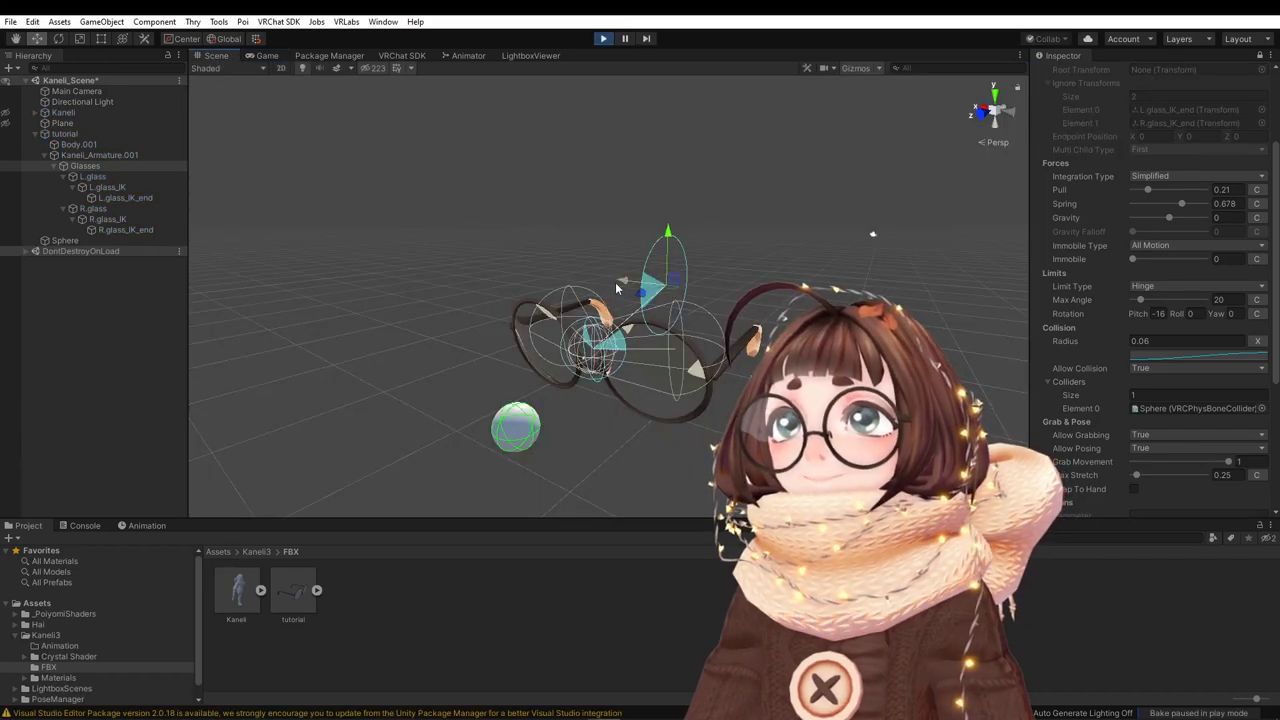
click(556, 302)
drag(556, 302, 600, 322)
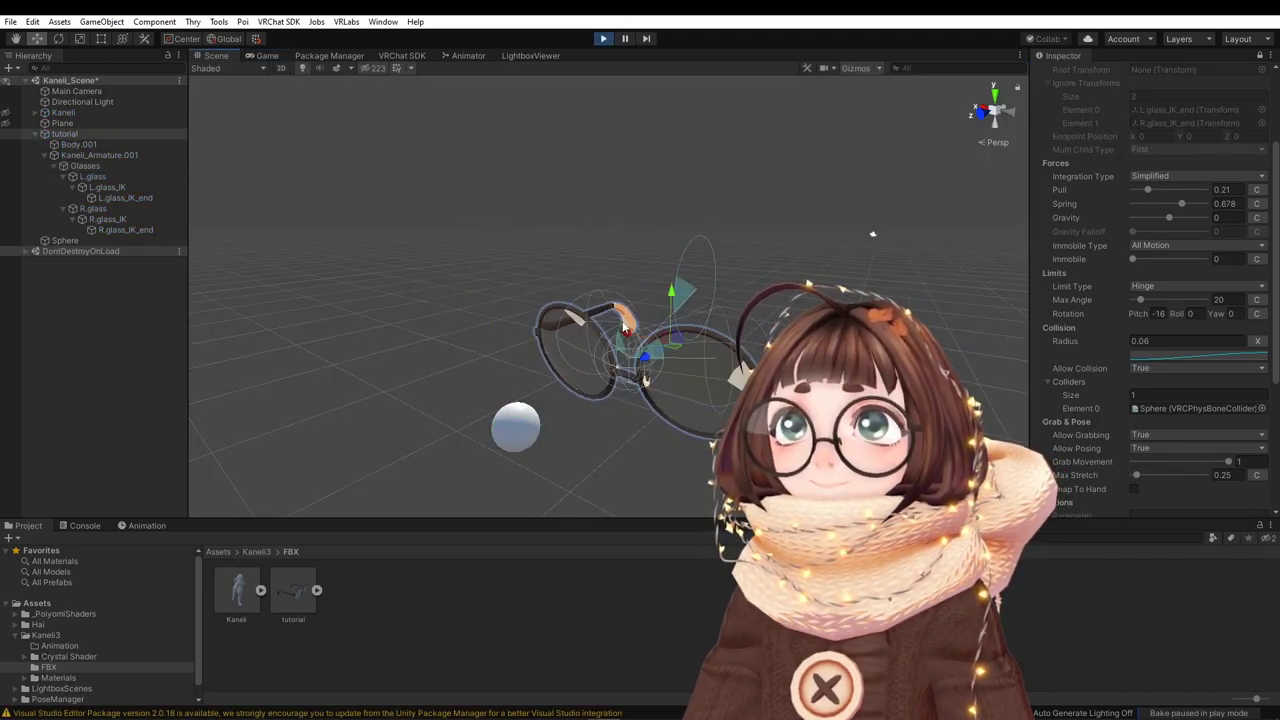
drag(680, 296, 688, 273)
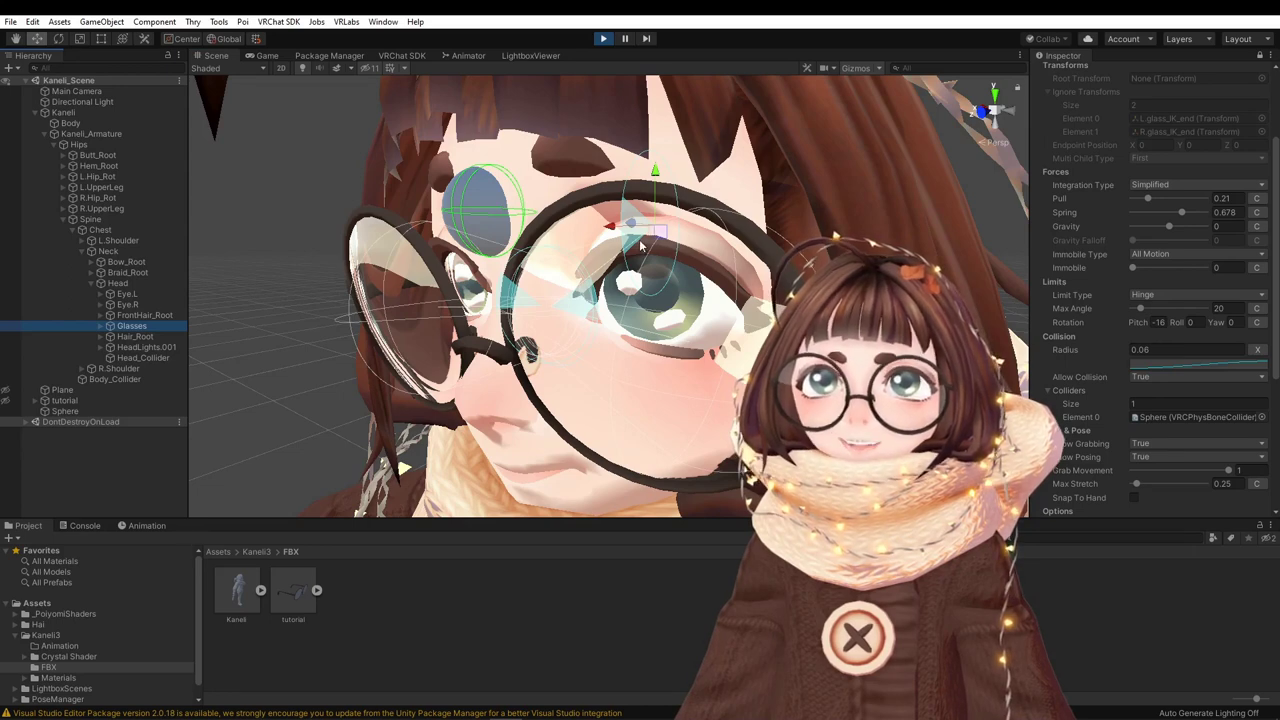
Test the collision by moving the Sphere down past the avatar's glasses, and try a lower Pitch for the Glasses limit rotation.
click(470, 208)
drag(493, 218, 510, 497)
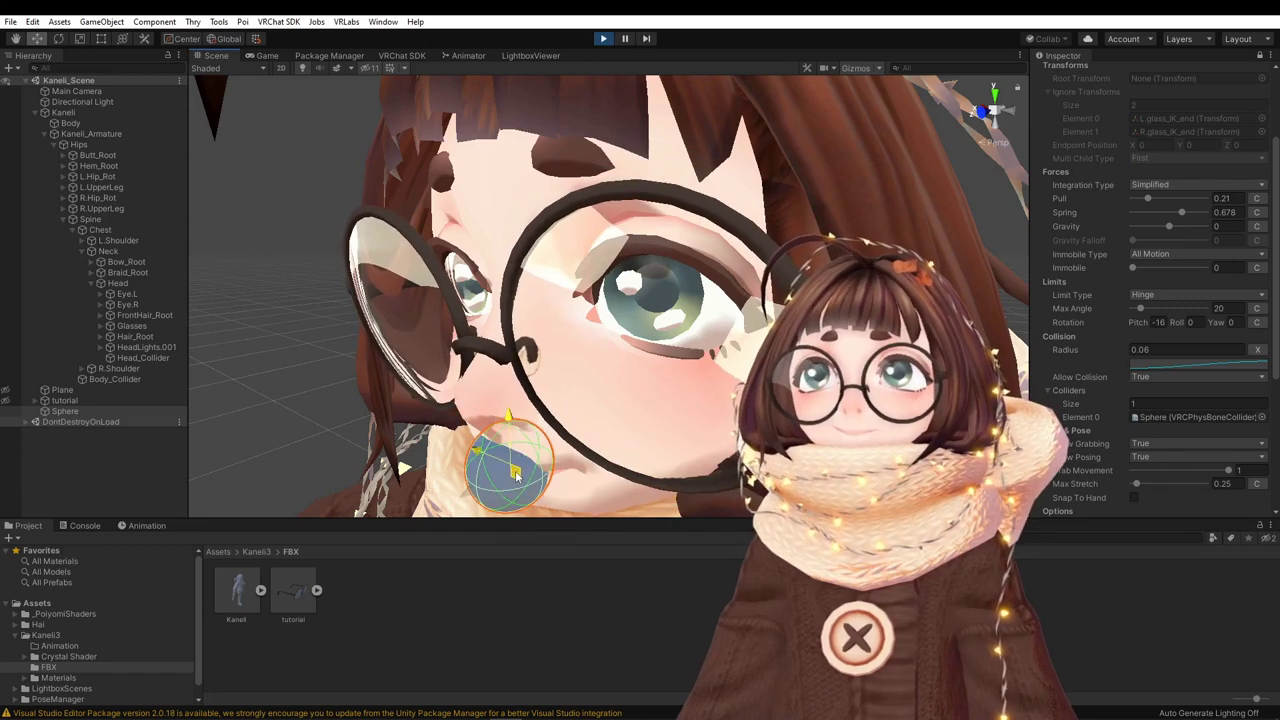
click(651, 357)
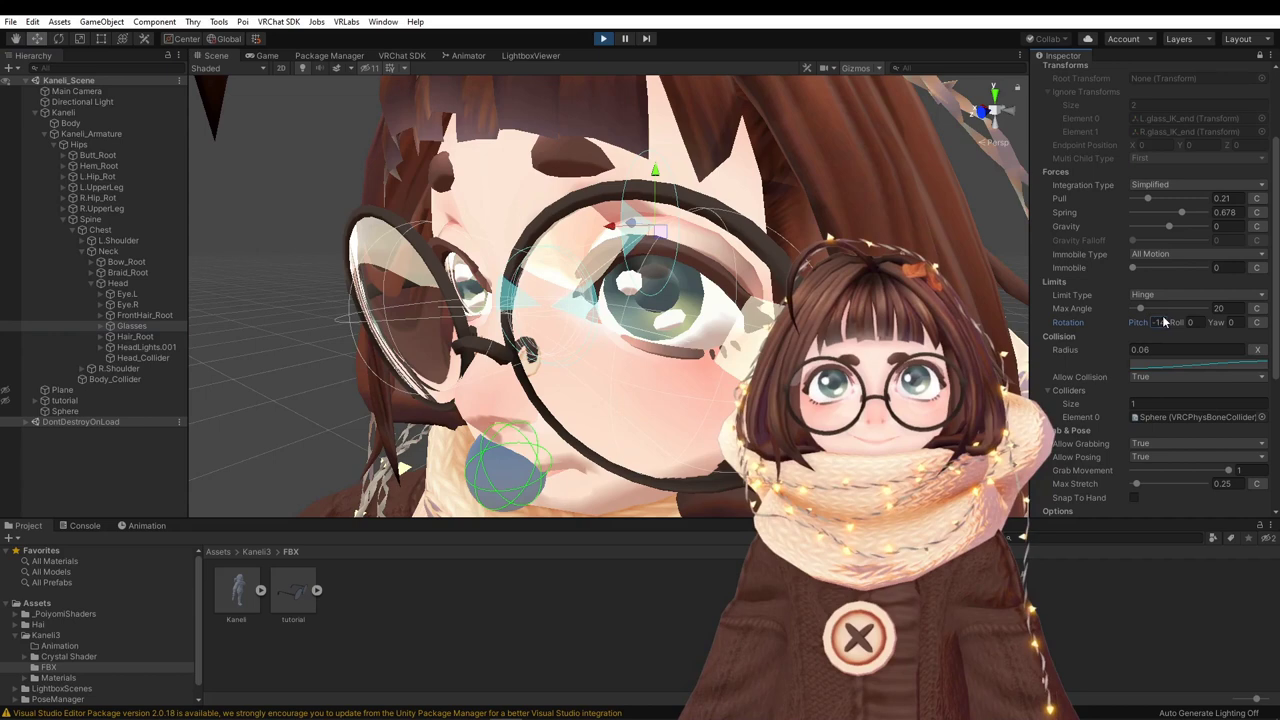
drag(1139, 327, 1103, 328)
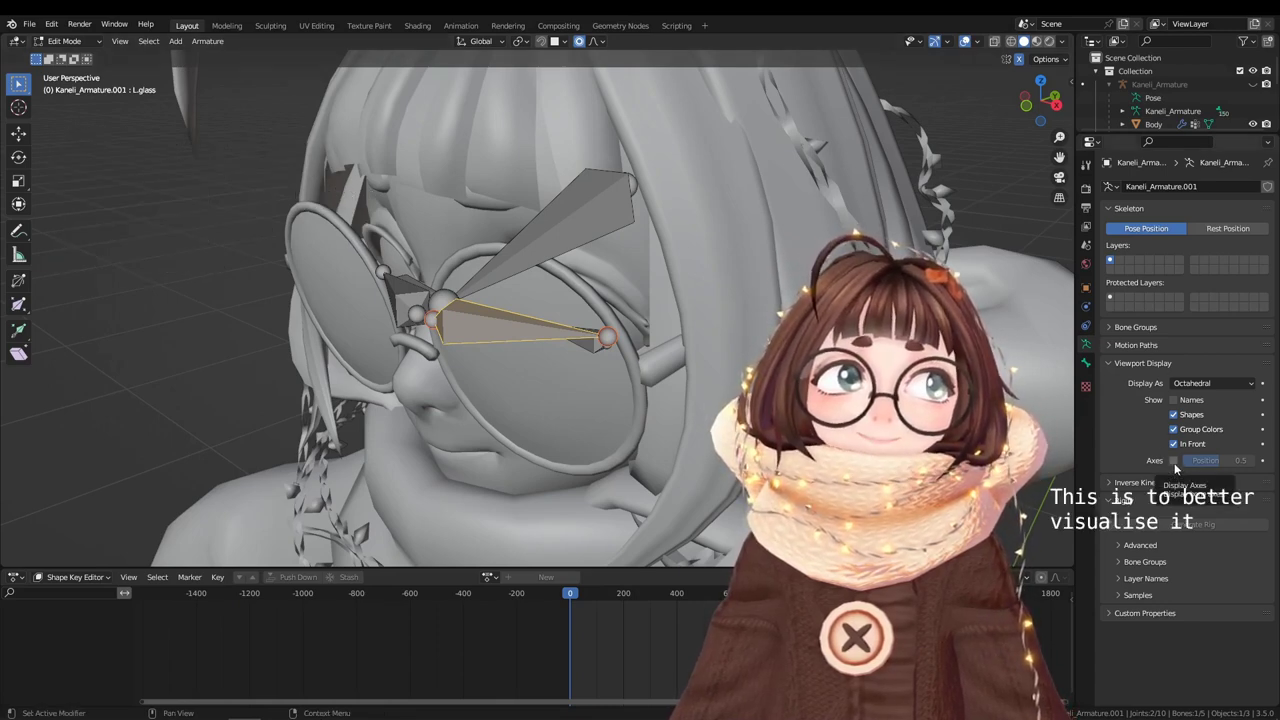
Display the bone axes of Kaneli_Armature.001 and set an 18° roll on the L.glass bone.
click(1174, 463)
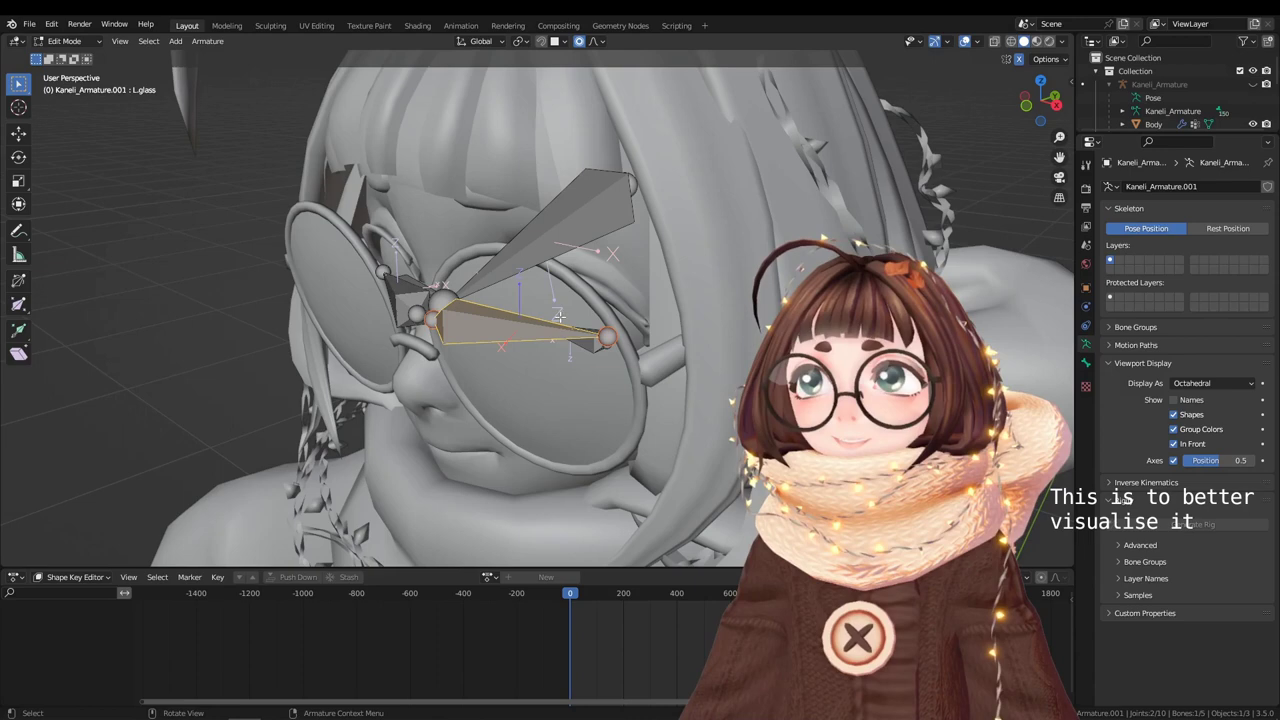
middle_drag(510, 328, 537, 258)
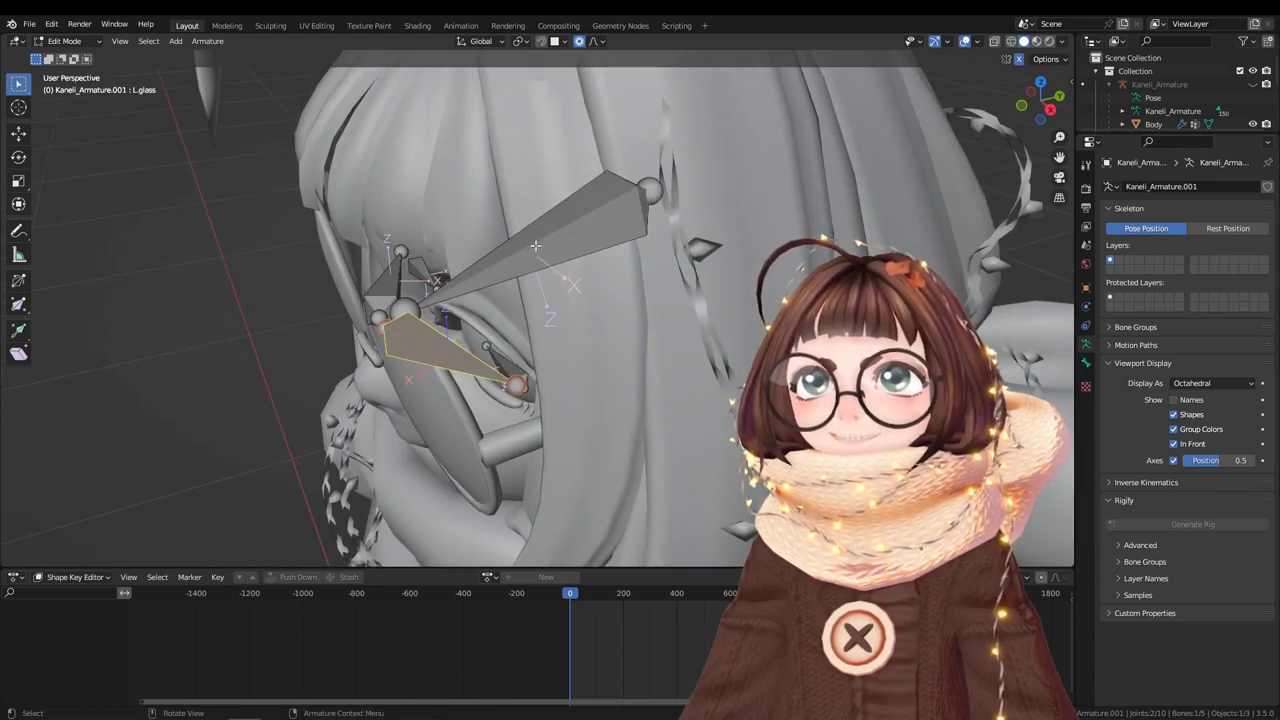
middle_drag(395, 385, 671, 346)
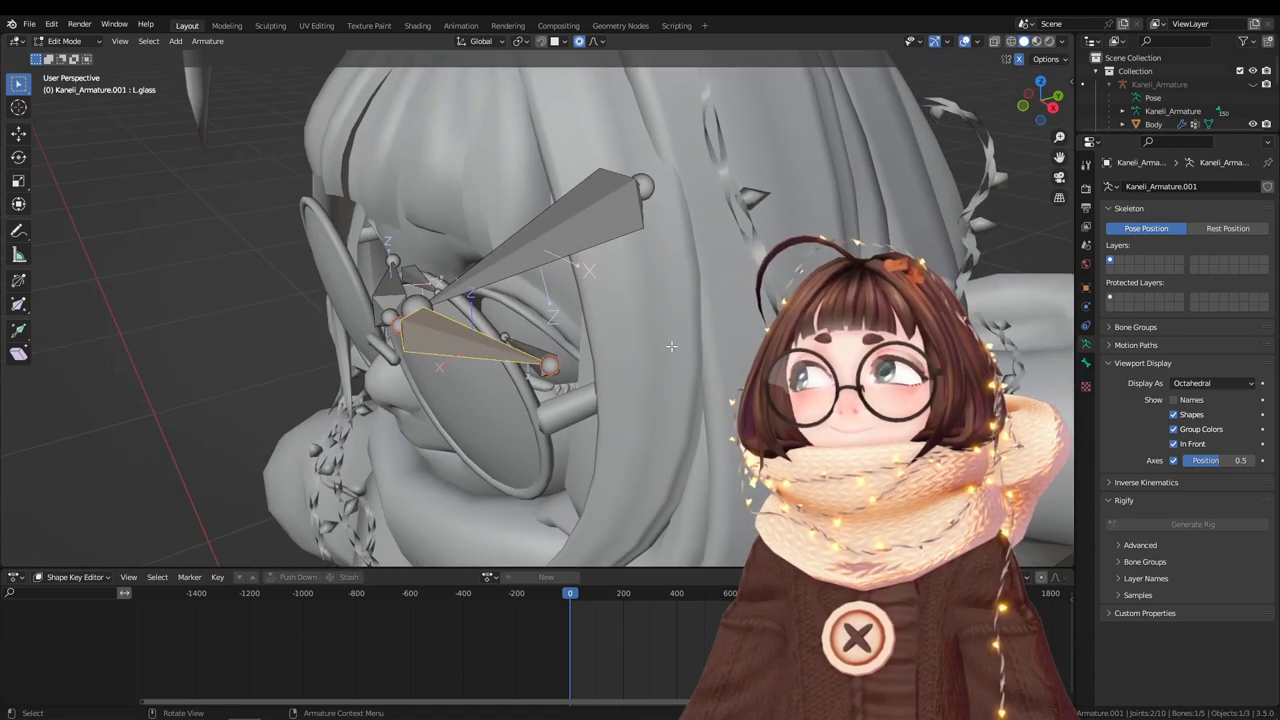
key(ctrl+r)
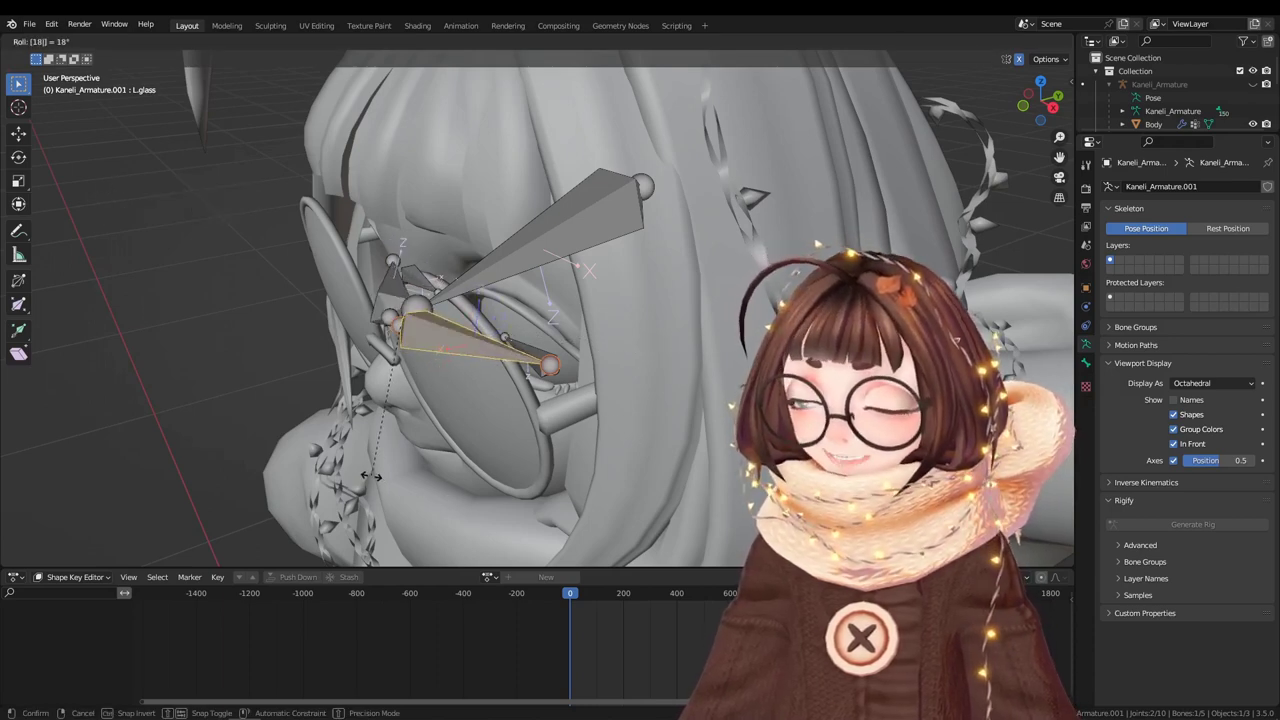
key(Return)
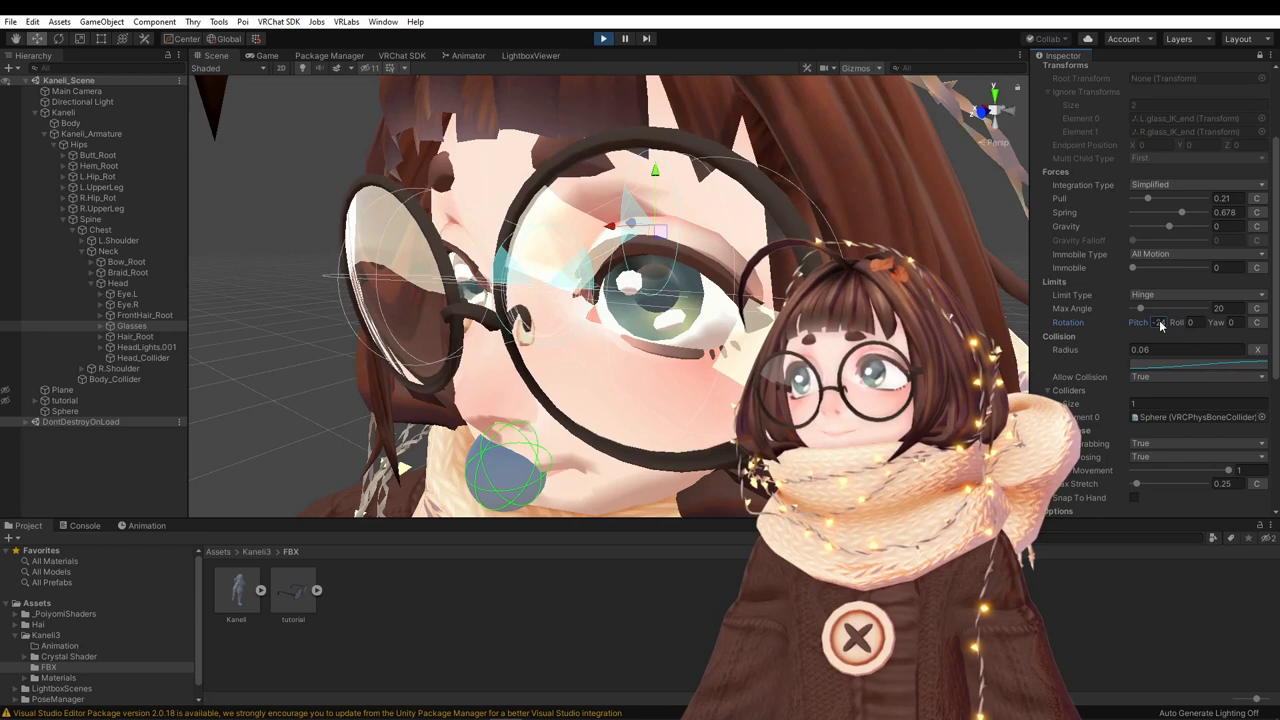
Adjust the Pitch of the Glasses Phys Bone limit and set the collision radius to 0.09.
mouse_move(1160, 325)
mouse_down()
mouse_move(1206, 311)
mouse_move(1166, 317)
mouse_move(1175, 323)
mouse_up()
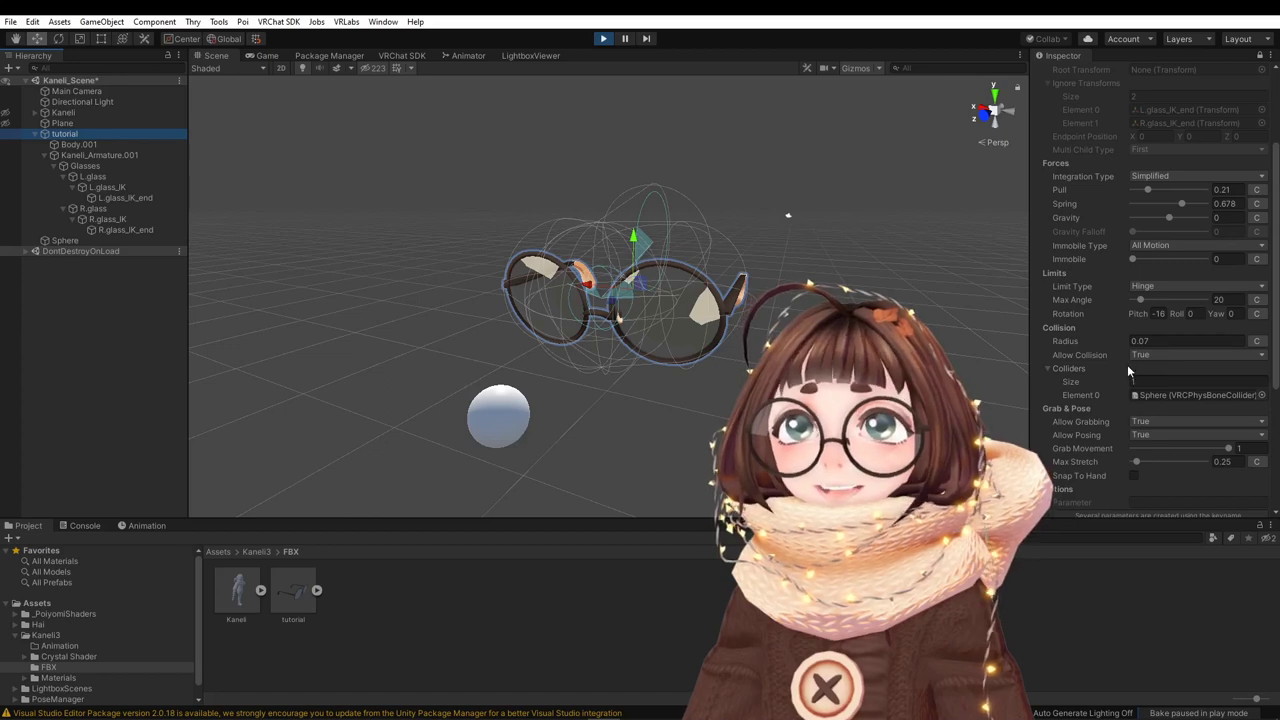
click(1133, 341)
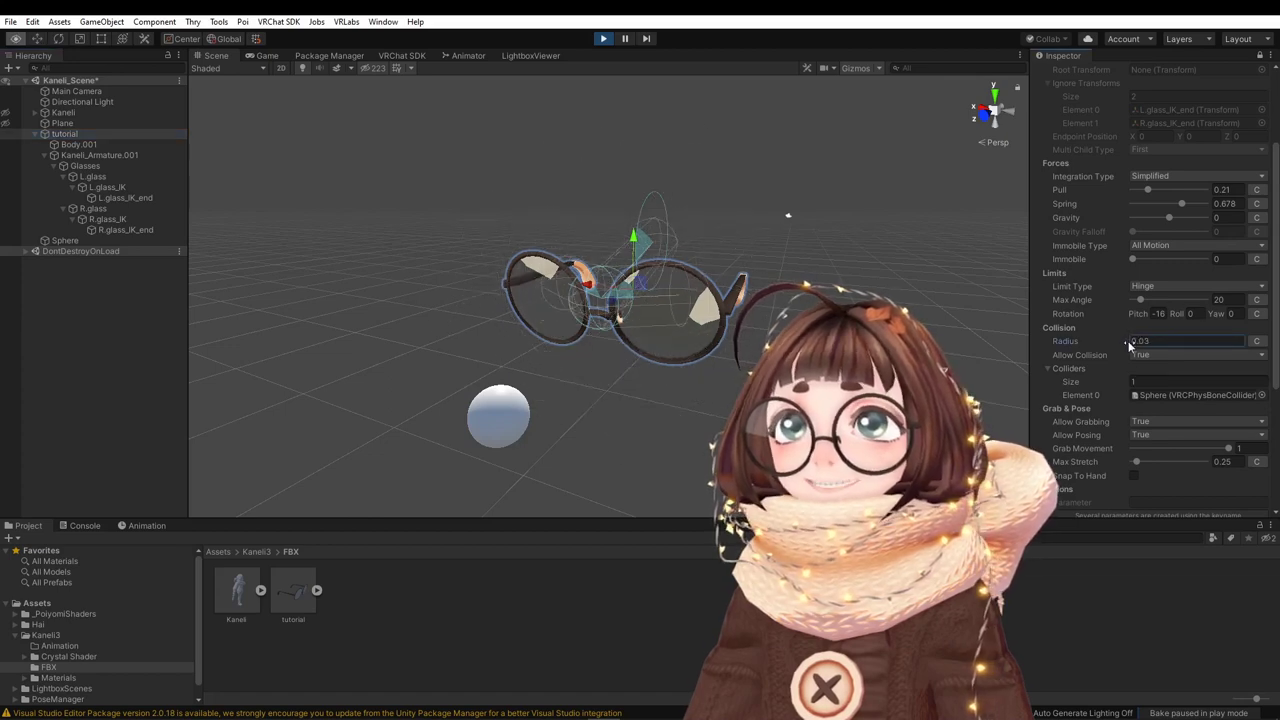
right_drag(550, 331, 692, 317)
Enable the collision radius curve, shape it to rise from 0.0 at its start, and test it by moving the Sphere against the glasses.
click(1256, 341)
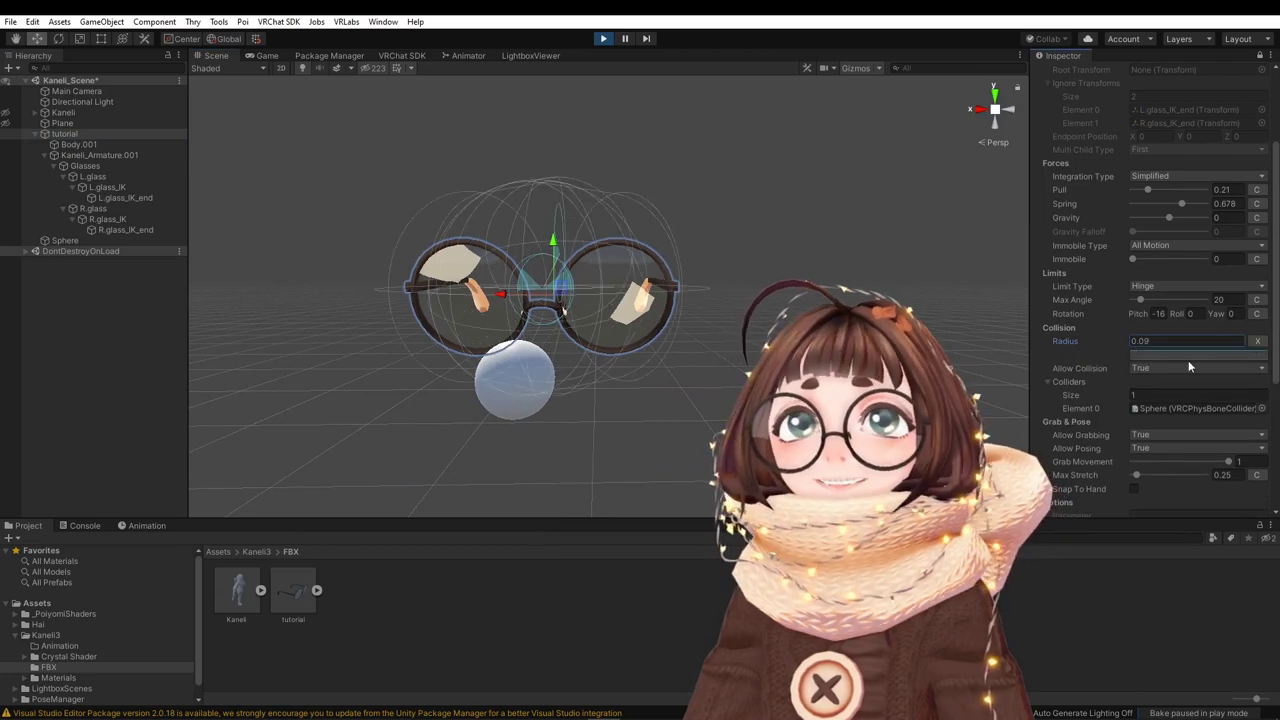
click(1186, 357)
drag(857, 170, 857, 292)
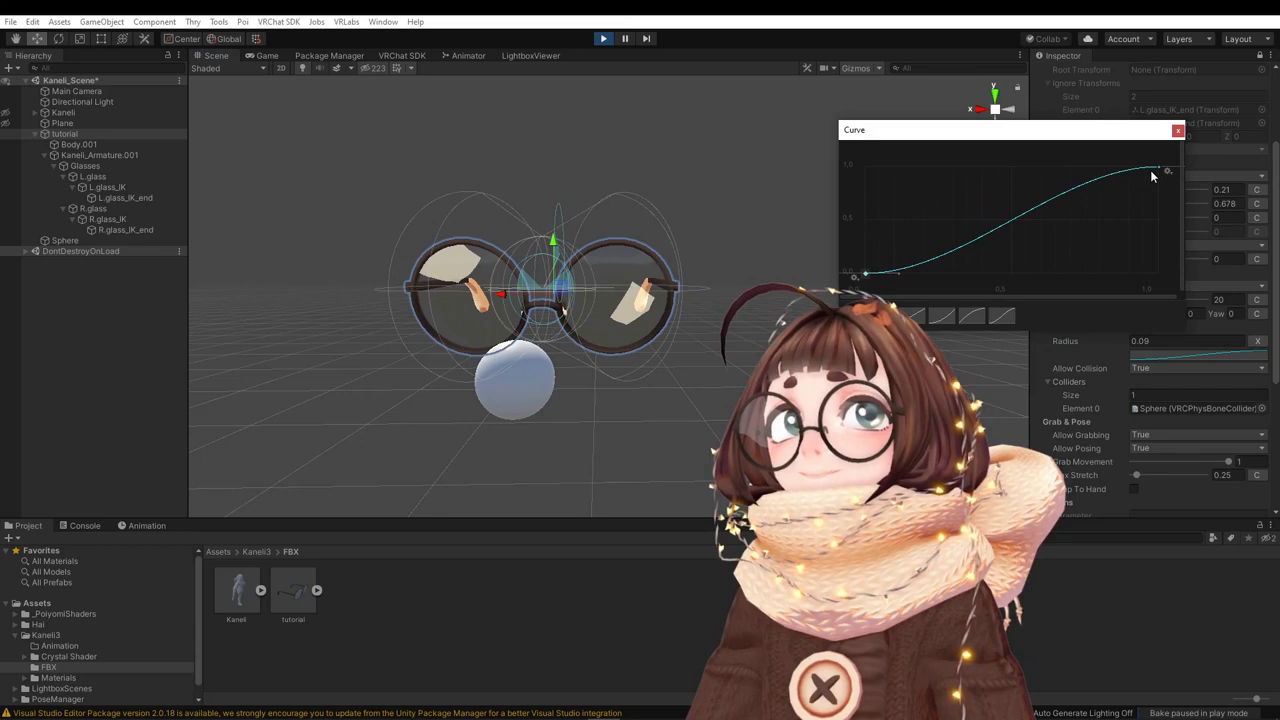
drag(1160, 171, 1159, 198)
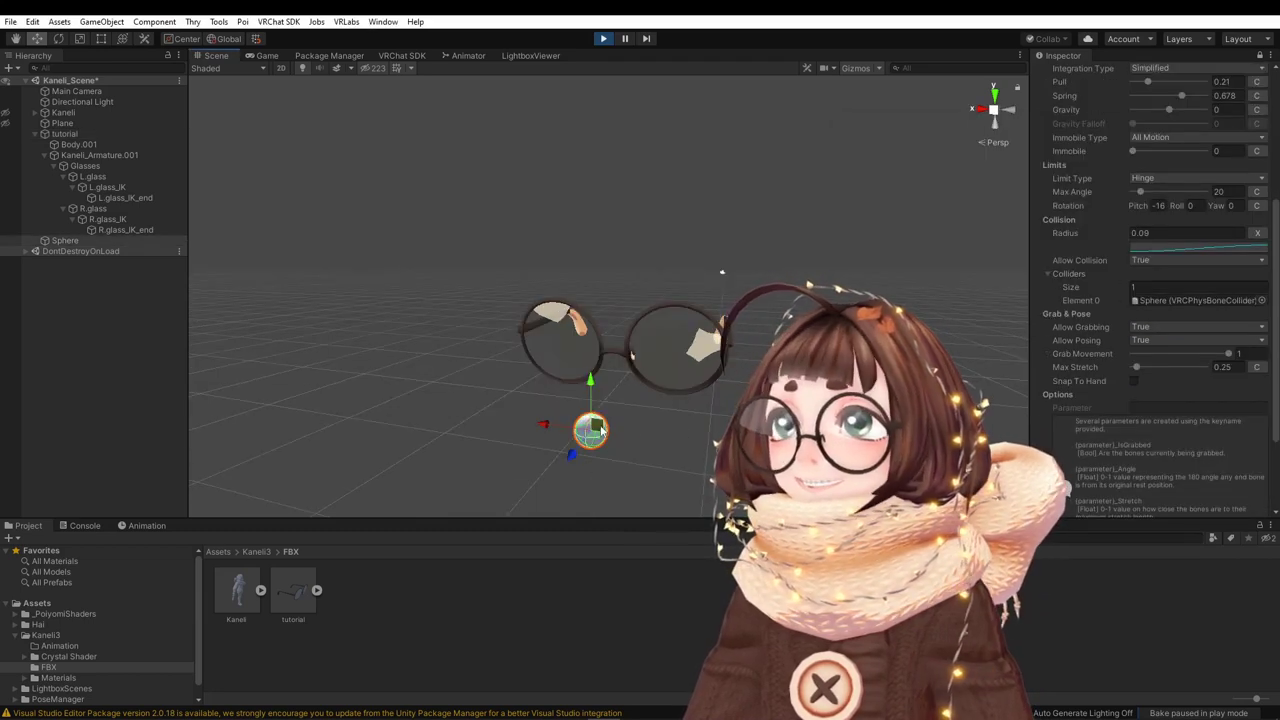
drag(590, 430, 563, 380)
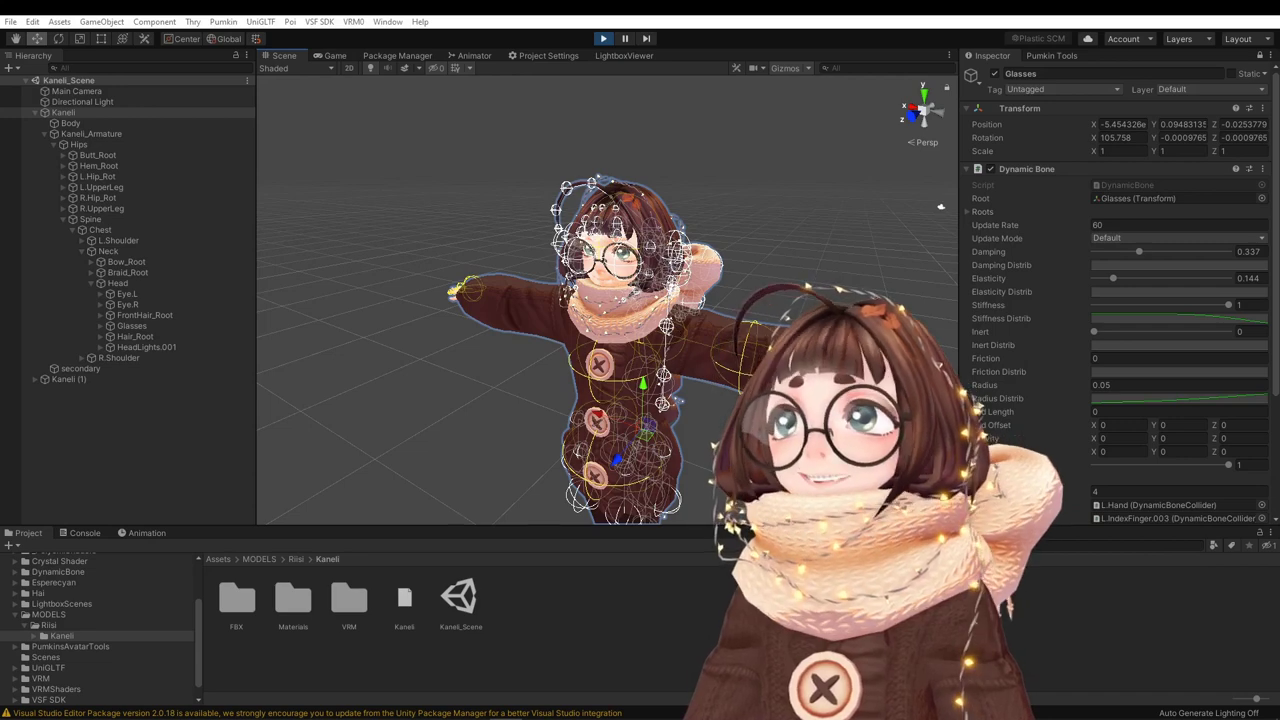
Examine the Stiffness Distrib curve of the Glasses Dynamic Bone.
scroll(1274, 260, down, 1)
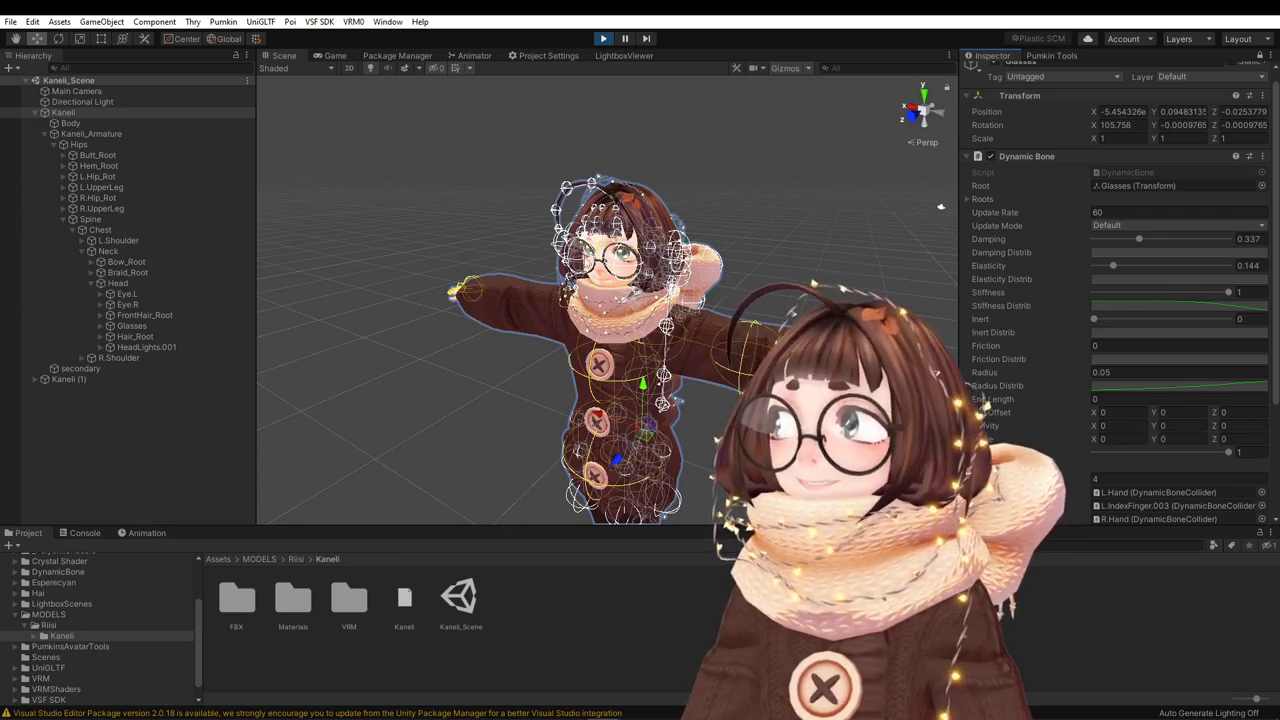
click(1170, 304)
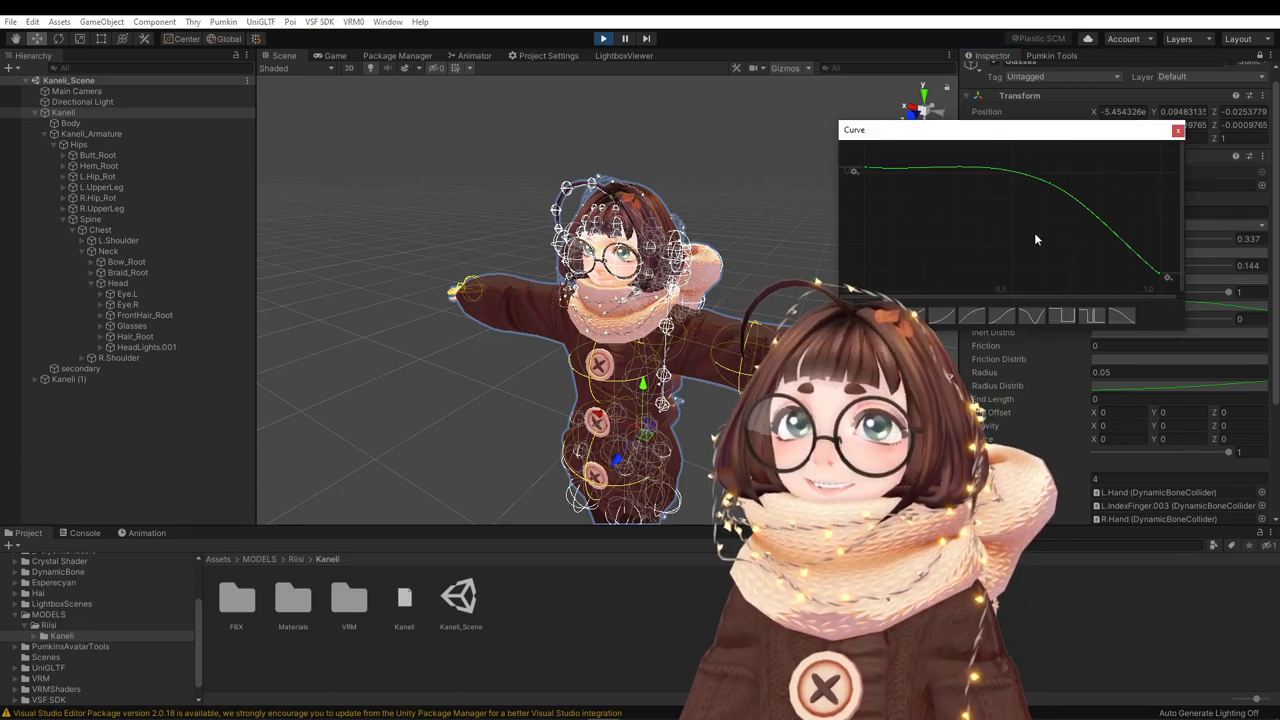
click(1177, 131)
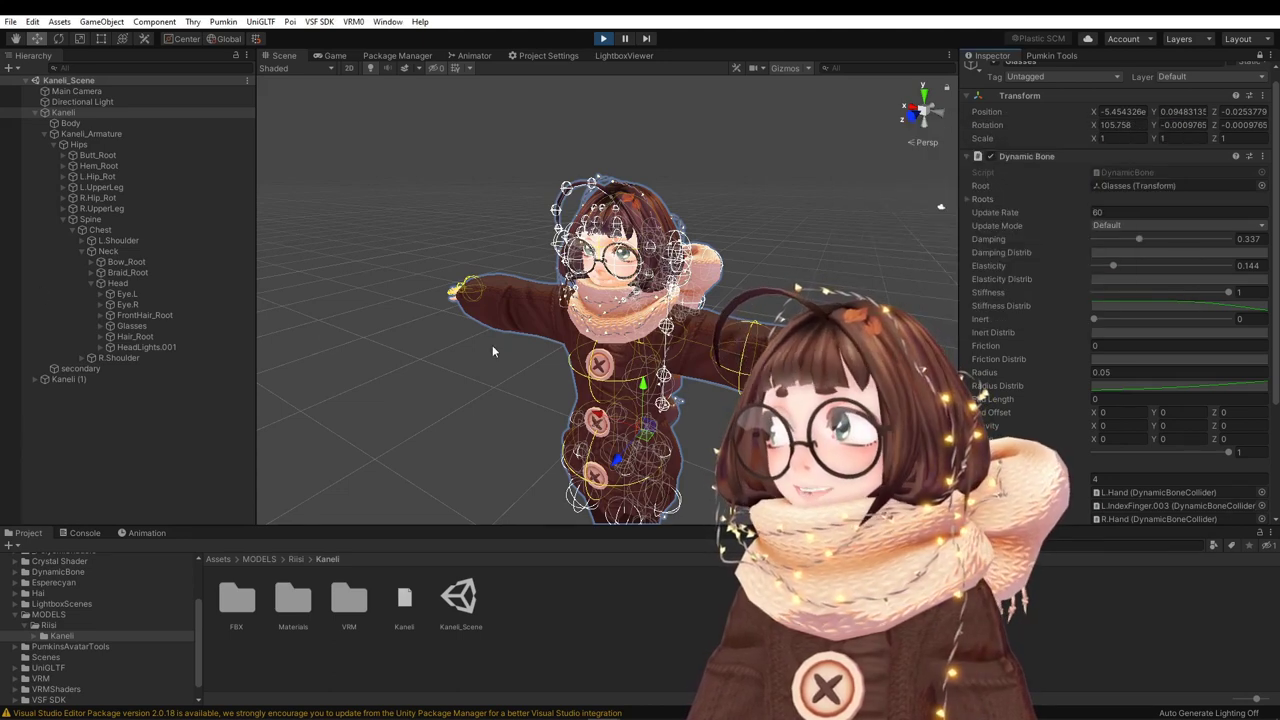